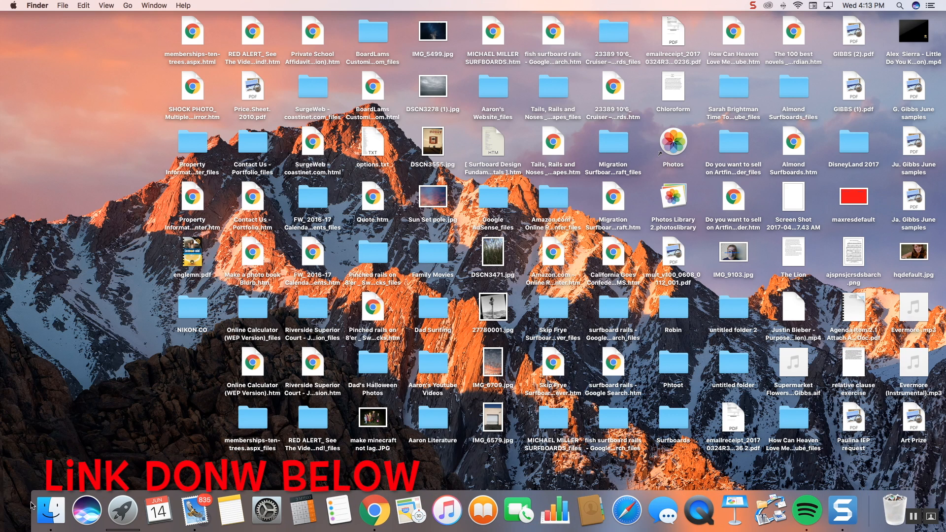
# Launch OBS from the Applications folder and close the Finder window.
pyautogui.click(51, 521)
pyautogui.click(581, 169)
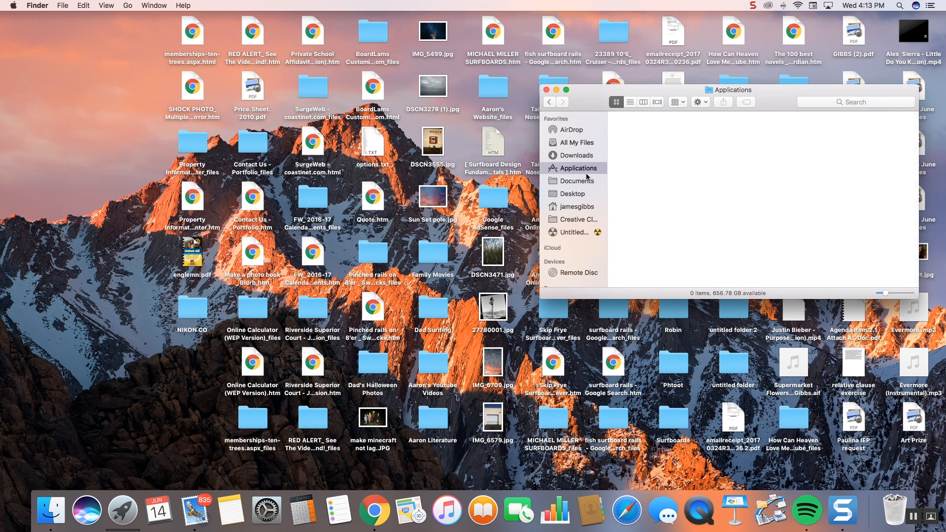
pyautogui.scroll(10, 895, 204)
pyautogui.scroll(-4, 856, 146)
pyautogui.scroll(3, 856, 148)
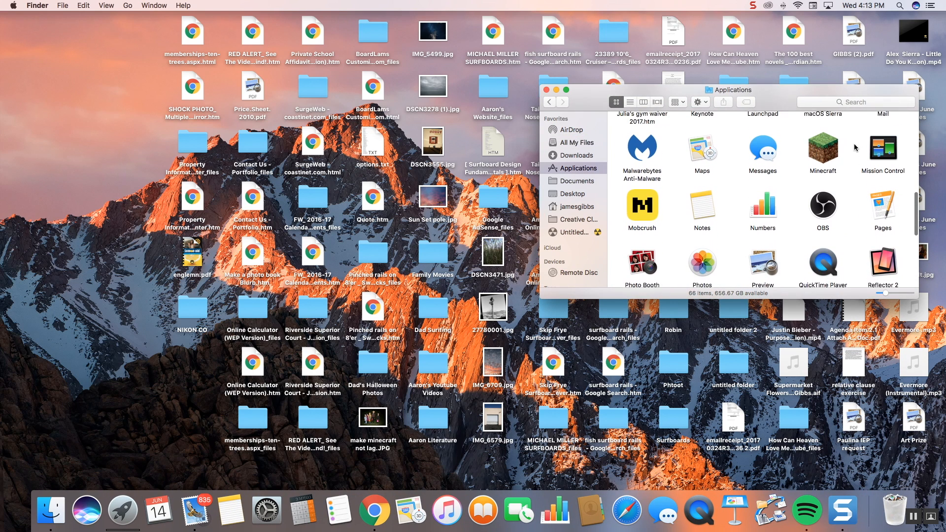
pyautogui.scroll(1, 856, 146)
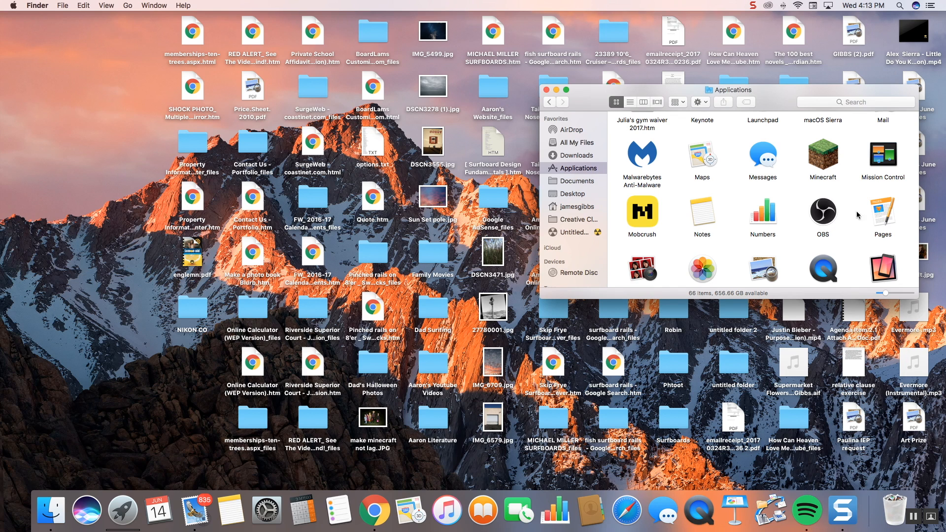
pyautogui.doubleClick(821, 207)
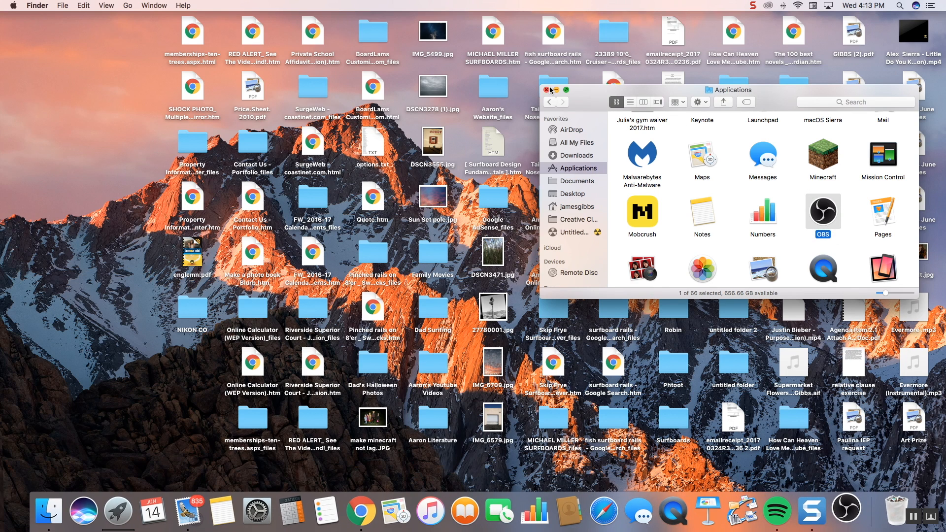
pyautogui.press('super+w')
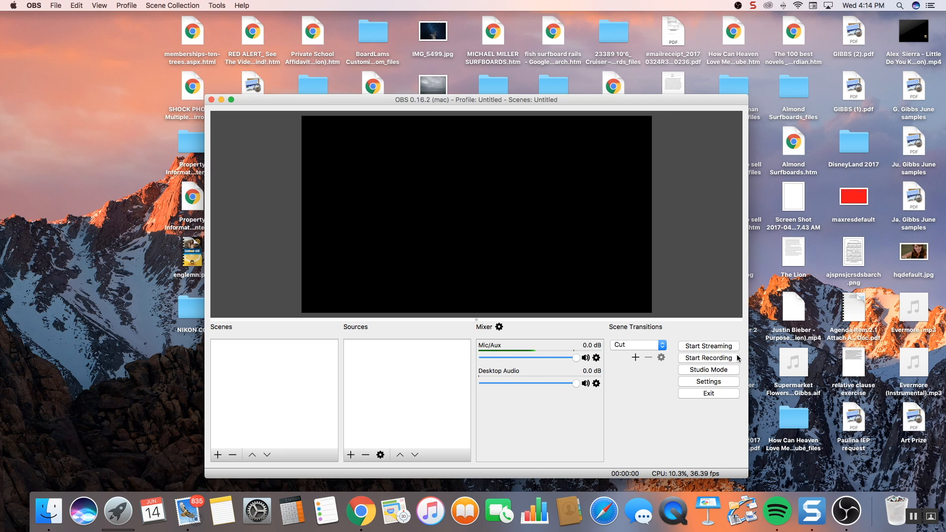
# Set the interface theme to Dark in the general settings and accept the change.
pyautogui.click(730, 381)
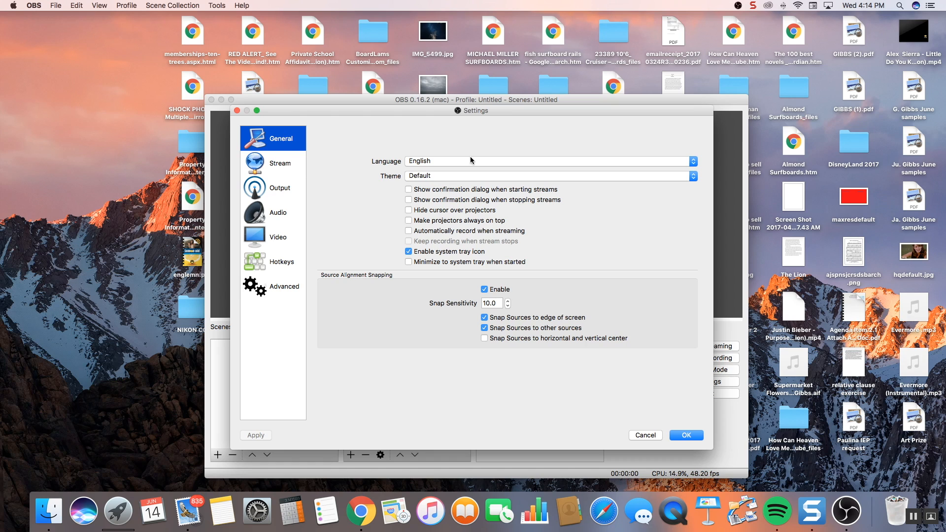
pyautogui.click(466, 176)
pyautogui.click(465, 168)
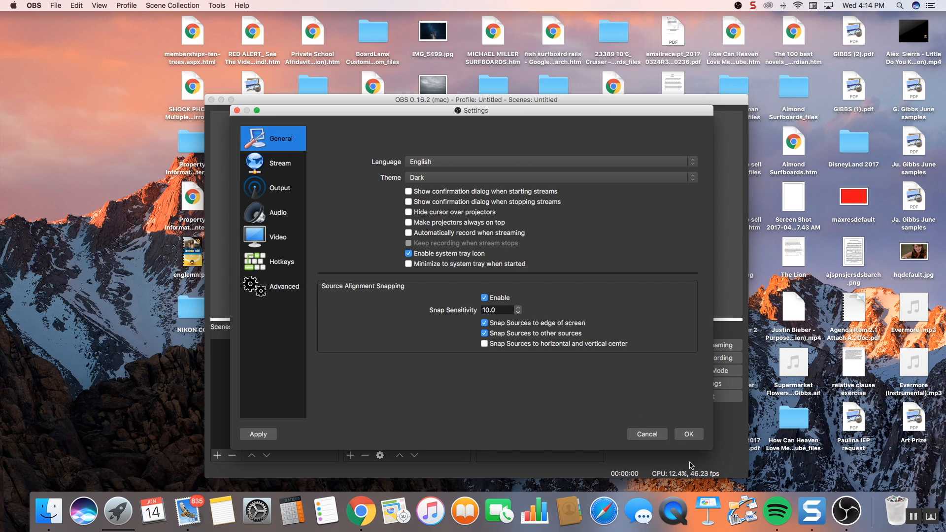
pyautogui.click(688, 434)
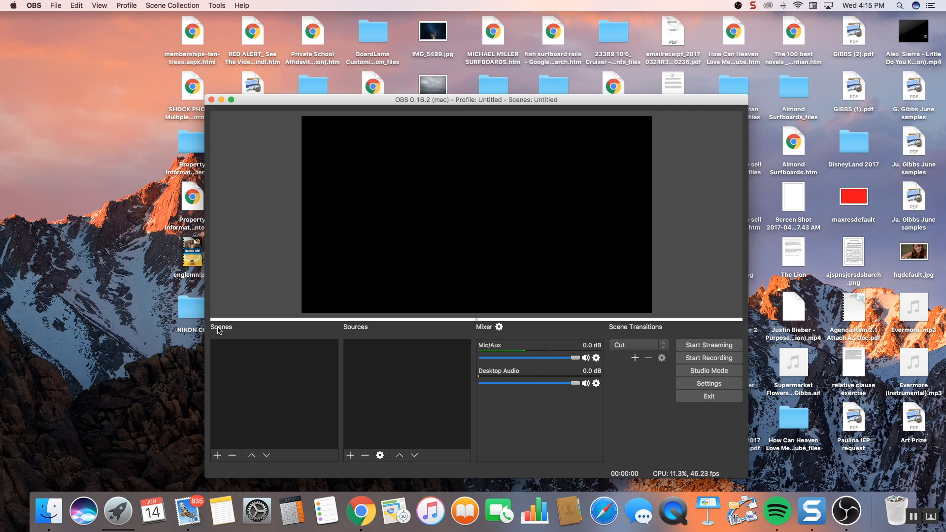
# Move the OBS window slightly aside and add a new scene named "Screen Recording".
pyautogui.moveTo(393, 101); pyautogui.dragTo(362, 98)
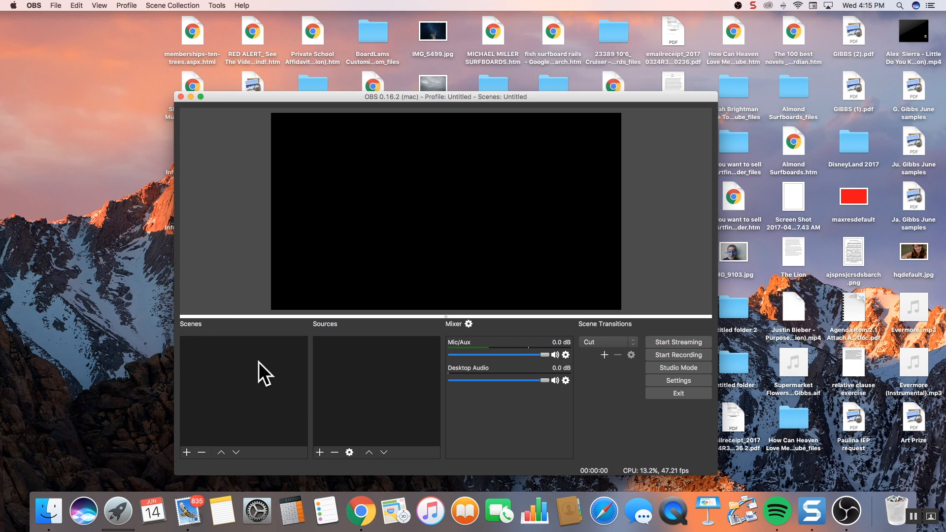
pyautogui.click(187, 453)
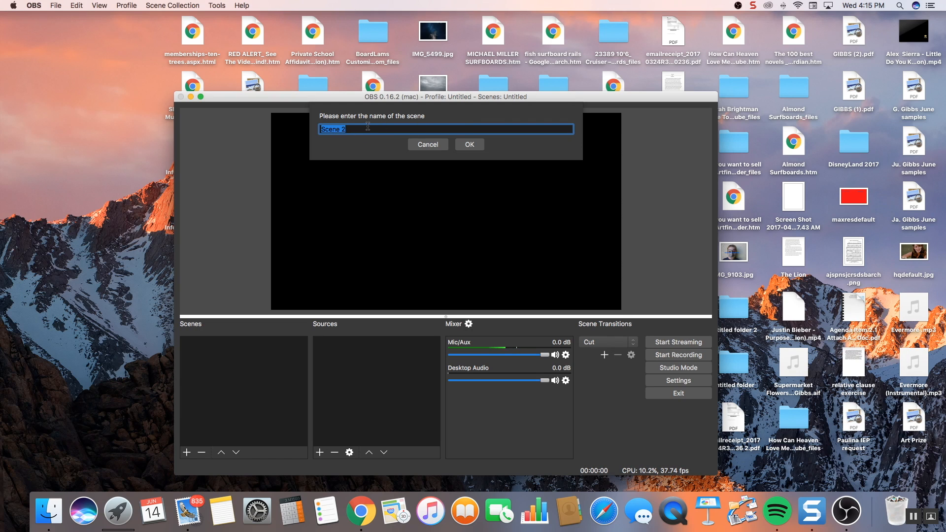
pyautogui.press('BackSpace')
pyautogui.write('Screen Recording')
pyautogui.click(469, 145)
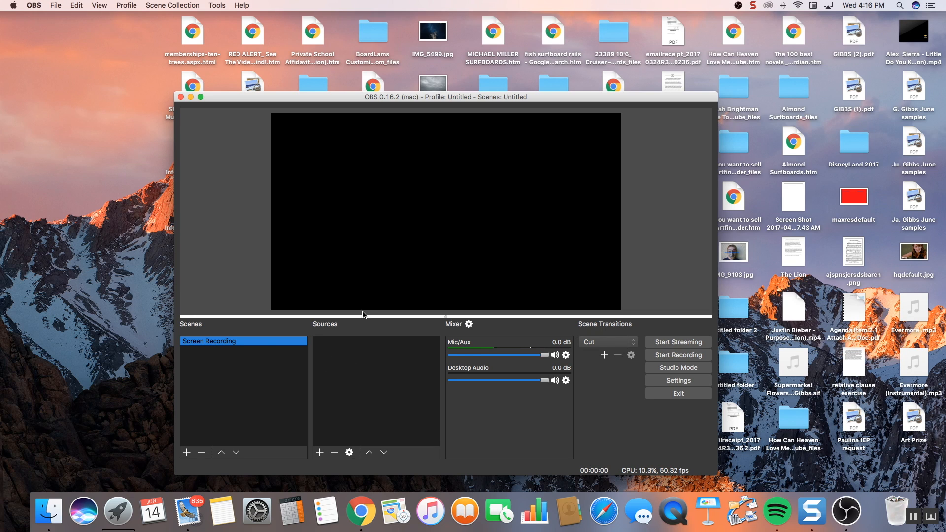
# Add a new Display Capture source to the Screen Recording scene with its default name and properties.
pyautogui.click(319, 452)
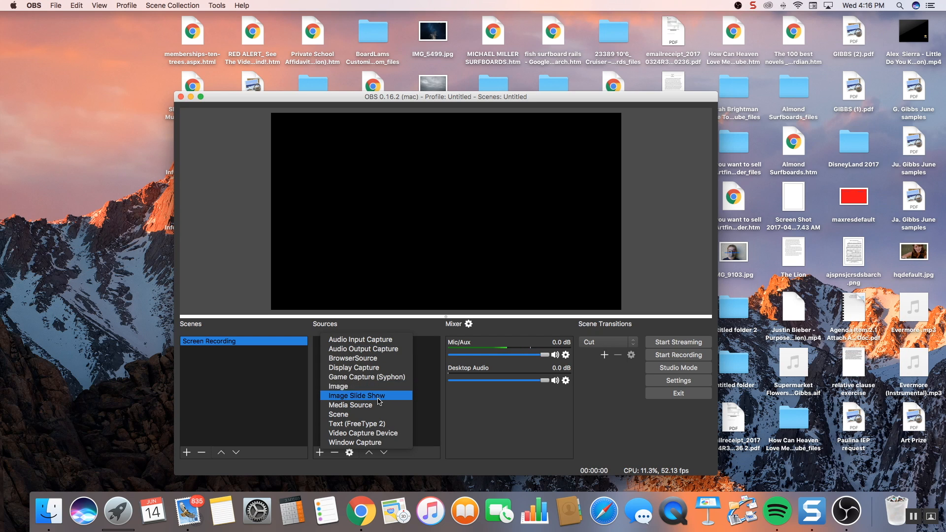
pyautogui.click(381, 370)
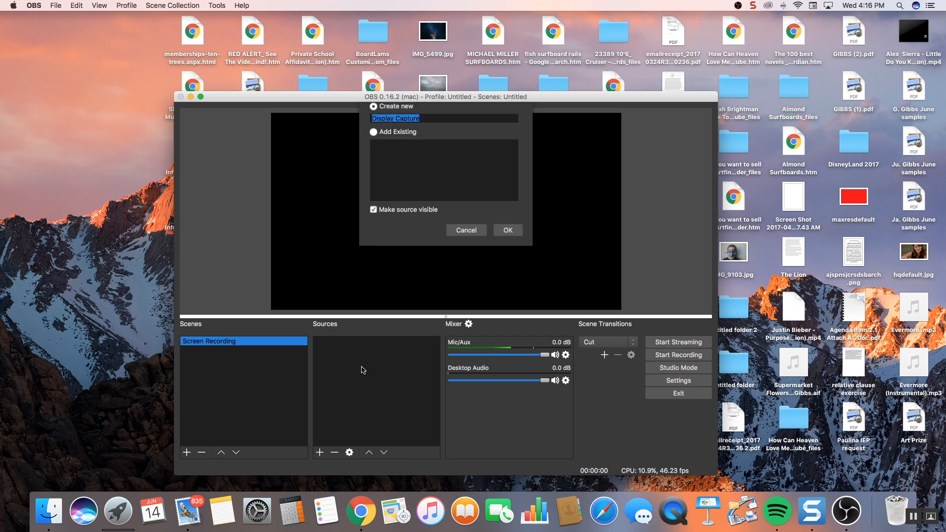
pyautogui.click(513, 237)
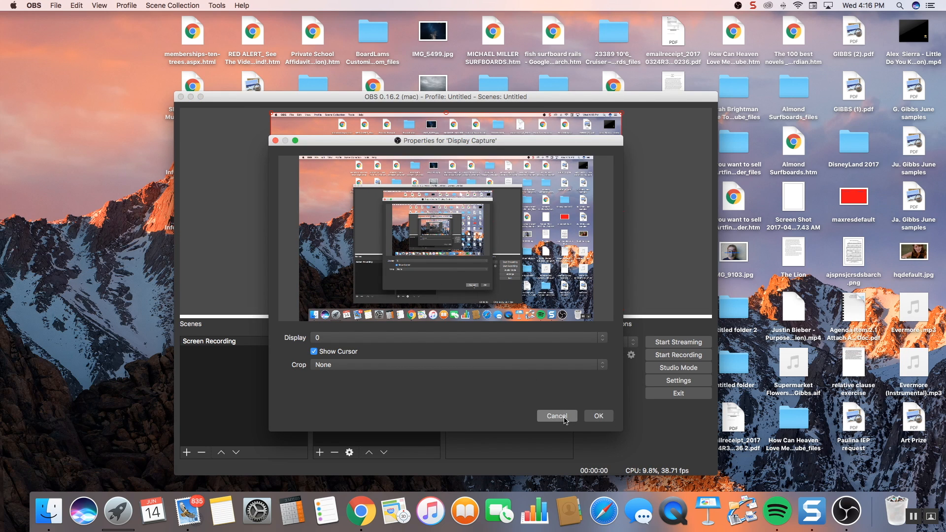
pyautogui.click(598, 417)
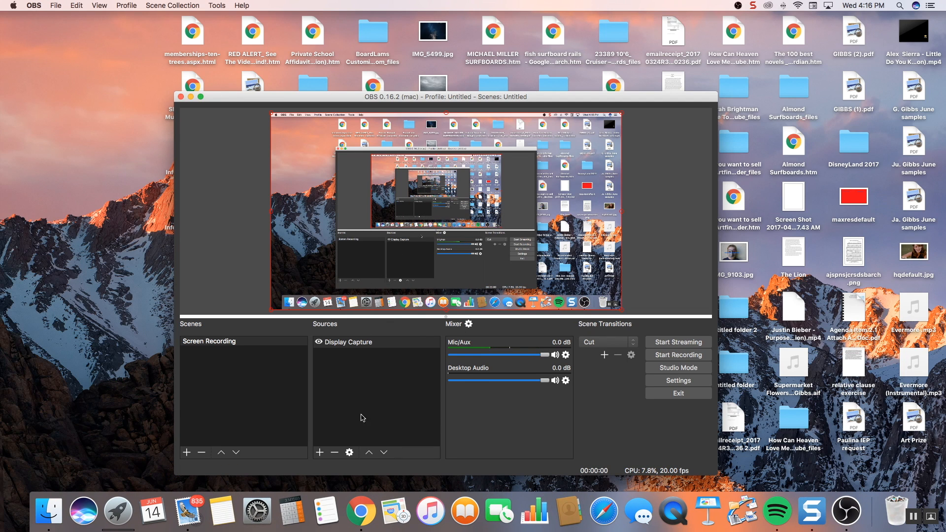
# Add a Video Capture Device source that uses the FaceTime HD Camera (Built-in) as its device.
pyautogui.click(320, 452)
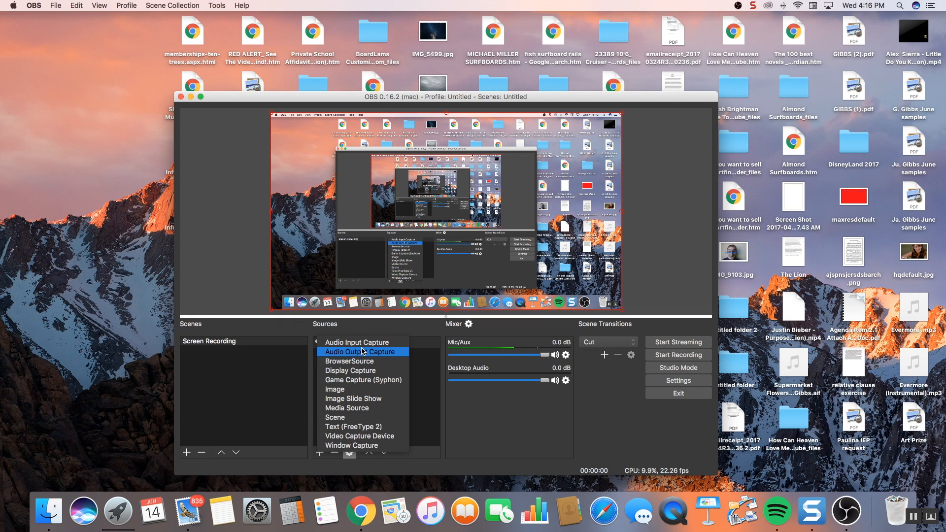
pyautogui.click(359, 437)
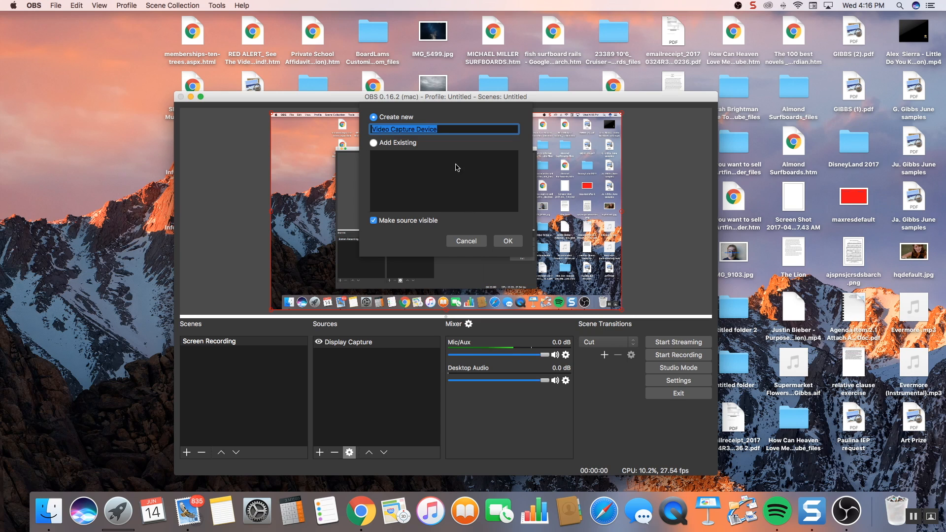
pyautogui.click(509, 241)
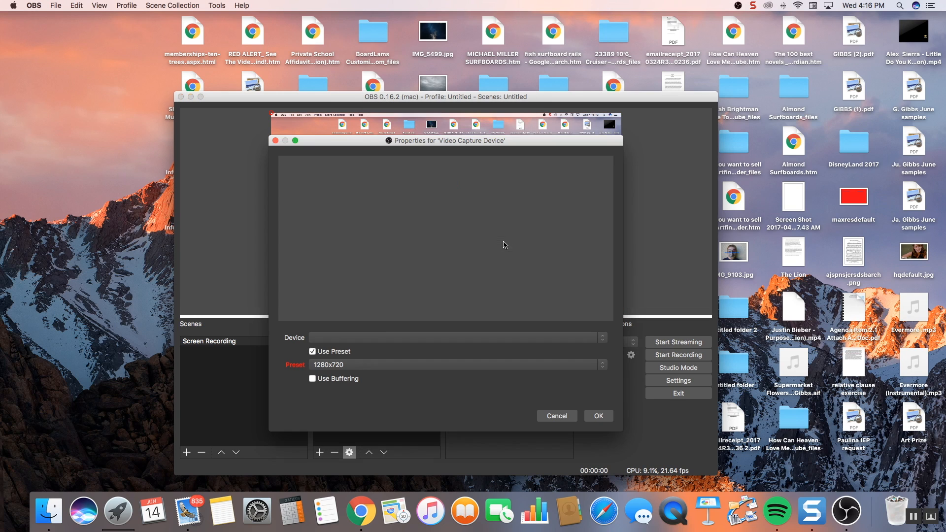
pyautogui.click(373, 338)
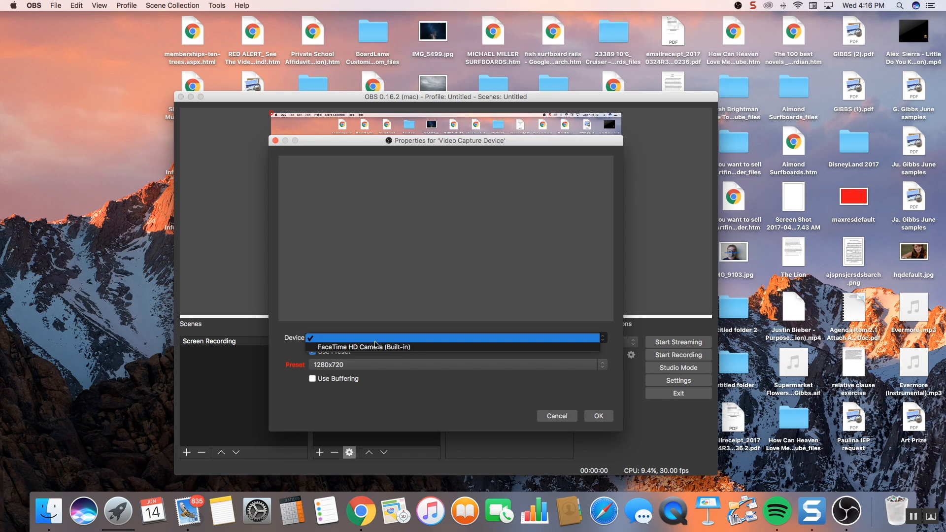
pyautogui.click(377, 347)
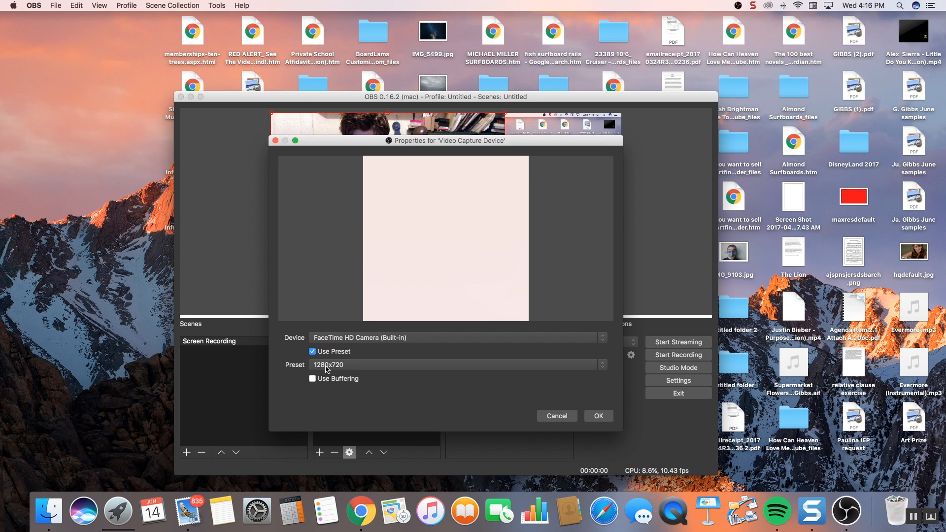
pyautogui.click(597, 416)
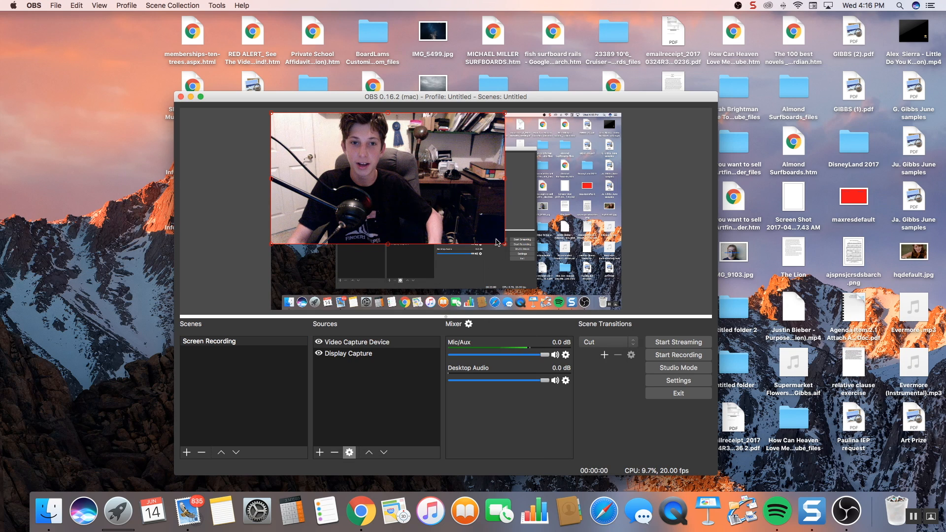
# Shrink the webcam source and place it in the upper-right corner of the captured display.
pyautogui.moveTo(505, 244); pyautogui.dragTo(481, 233)
pyautogui.moveTo(423, 194)
pyautogui.mouseDown()
pyautogui.moveTo(495, 236)
pyautogui.moveTo(433, 200)
pyautogui.mouseUp()
pyautogui.moveTo(356, 187); pyautogui.dragTo(546, 193)
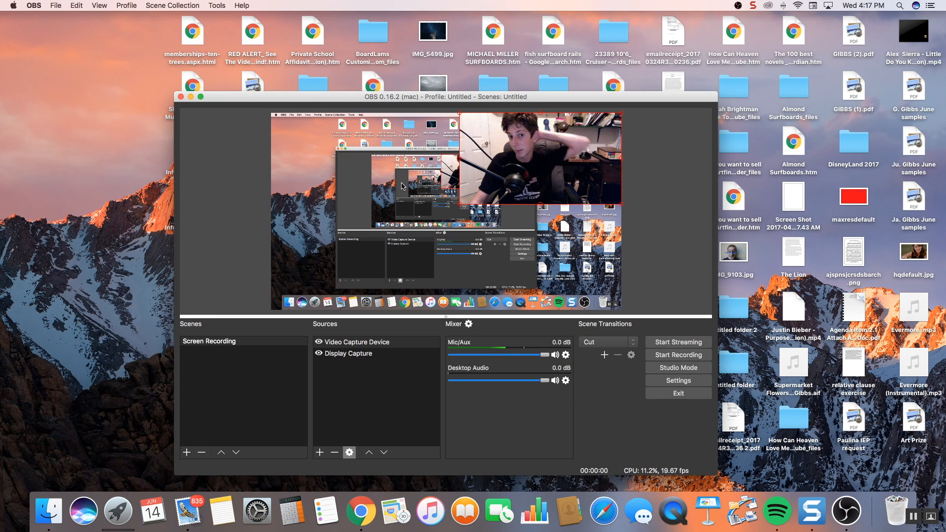
pyautogui.click(426, 163)
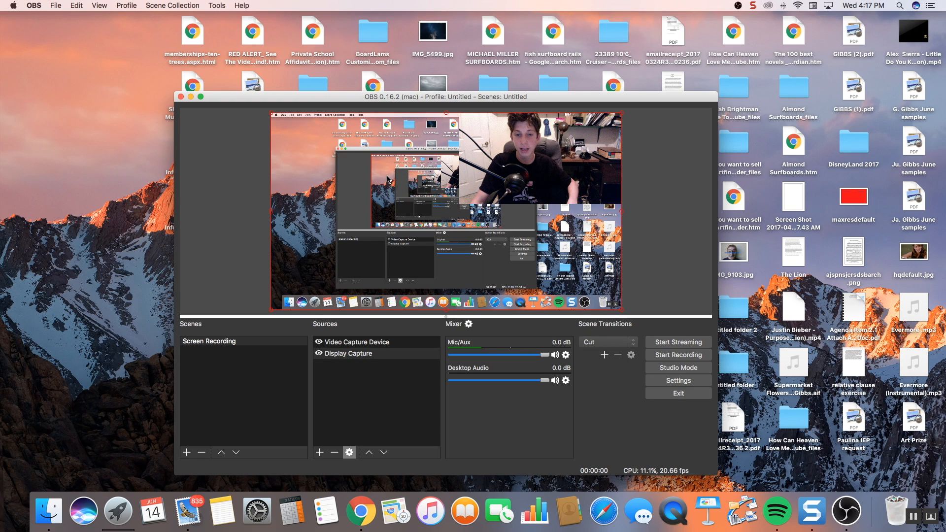
# Create a new Game Capture (Syphon) source with its default name in the Screen Recording scene.
pyautogui.click(320, 452)
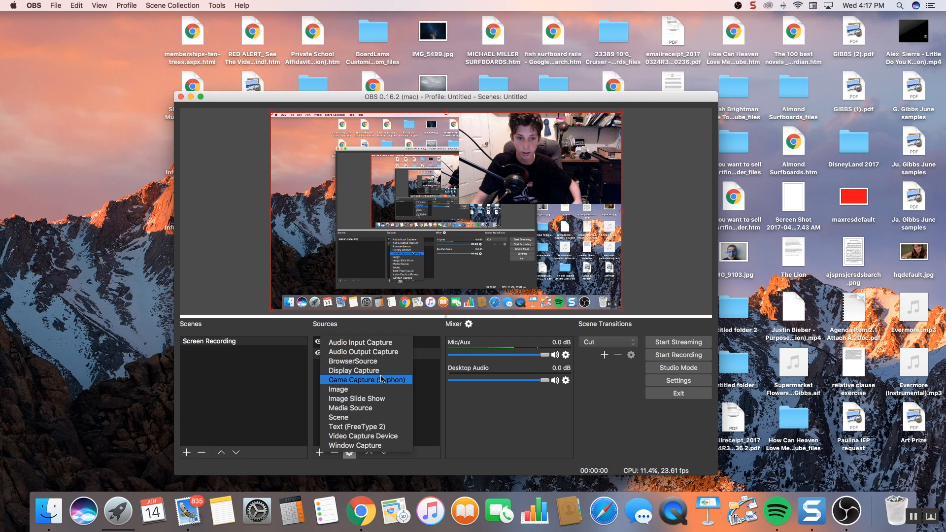
pyautogui.click(687, 265)
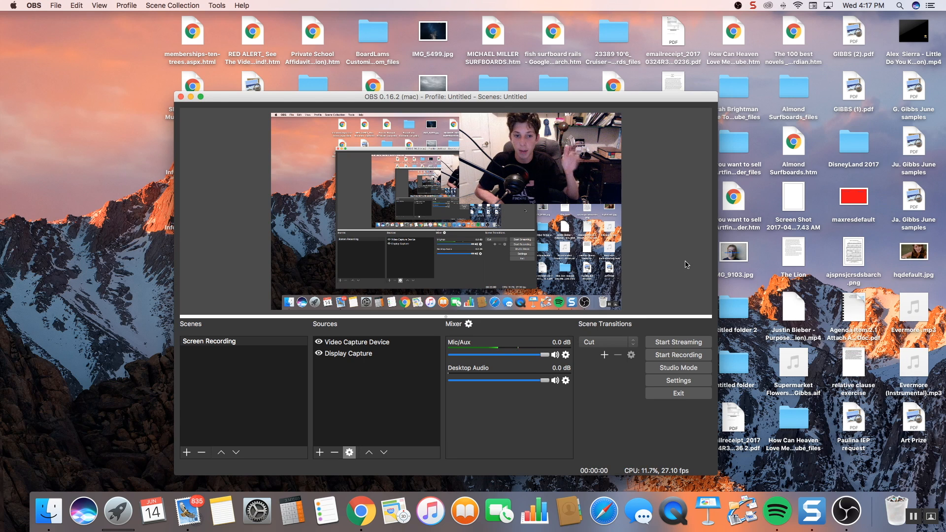
pyautogui.click(321, 453)
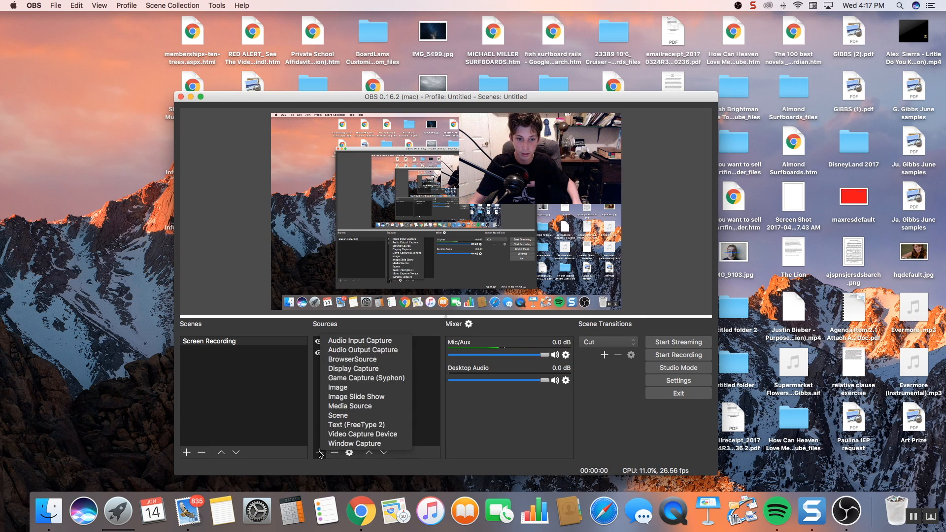
pyautogui.click(369, 383)
pyautogui.click(508, 241)
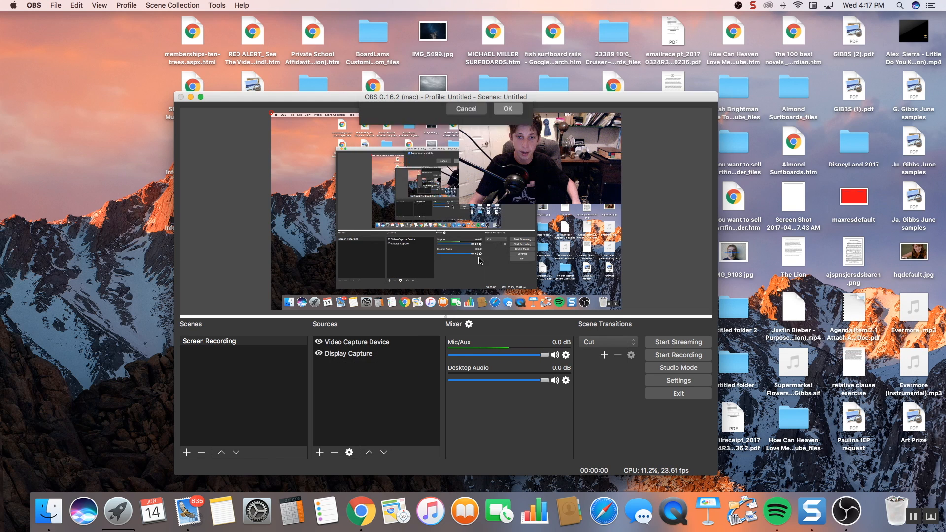
# Enable Inject and leave Allow Transparency off in the Game Capture (Syphon) properties, keeping no application selected, and accept them.
pyautogui.click(329, 302)
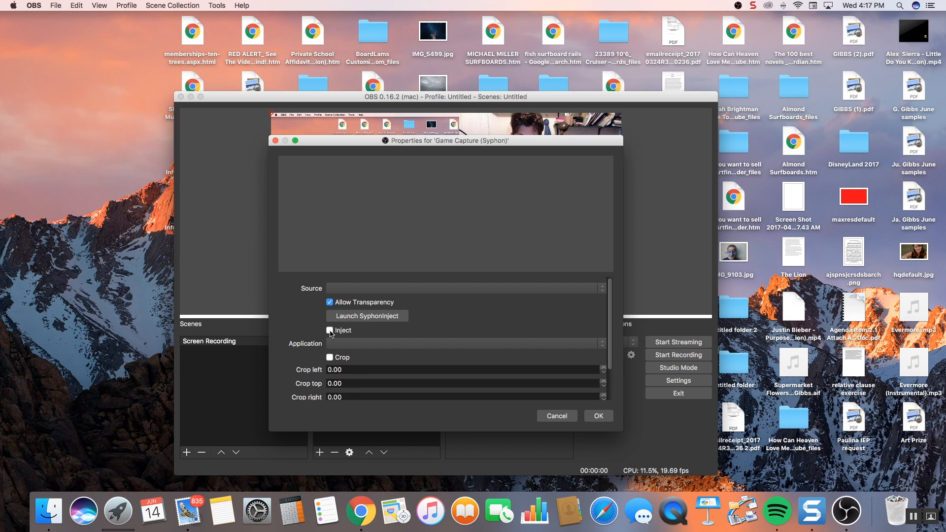
pyautogui.click(398, 345)
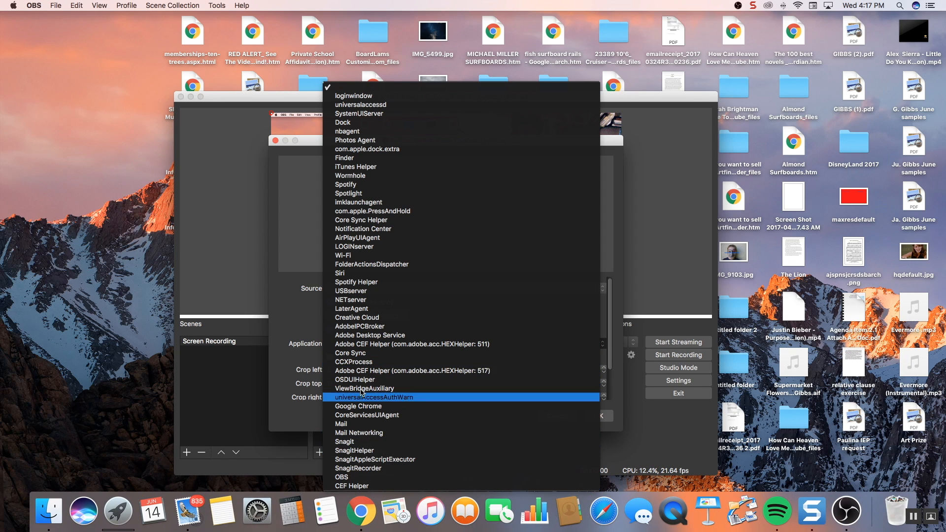
pyautogui.click(304, 328)
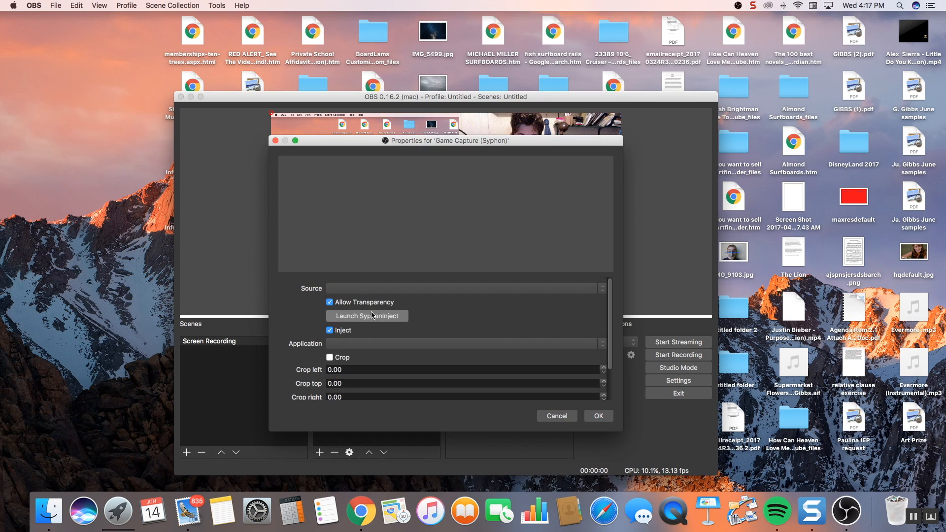
pyautogui.click(338, 292)
pyautogui.click(331, 300)
pyautogui.click(330, 302)
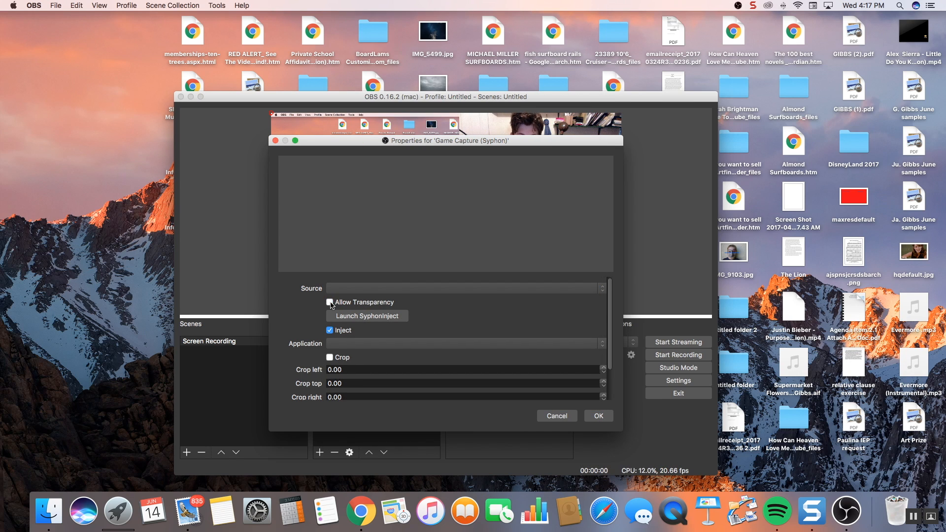
pyautogui.click(595, 416)
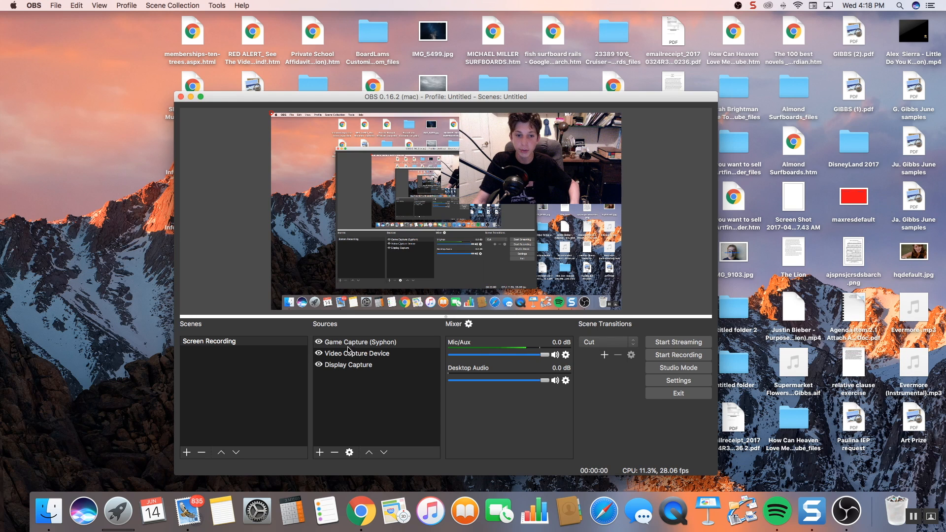
pyautogui.click(350, 367)
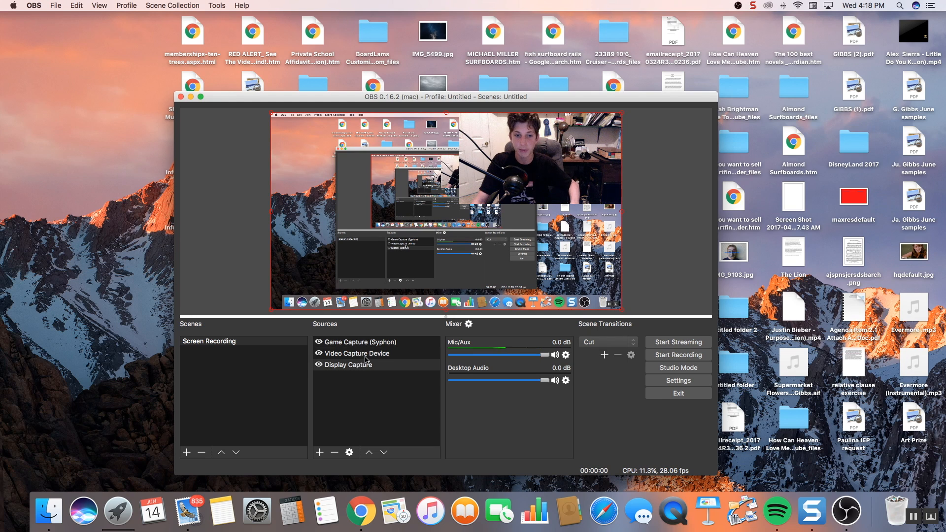
pyautogui.click(349, 357)
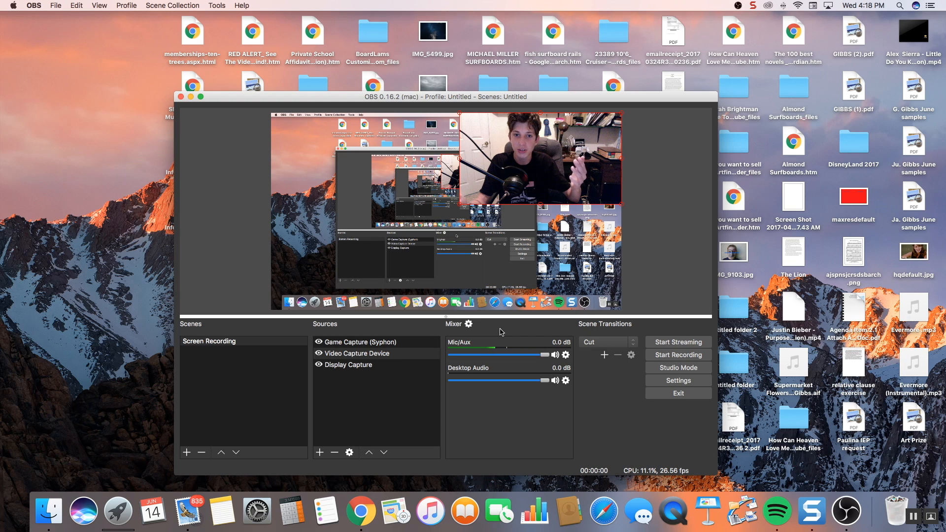
pyautogui.click(653, 238)
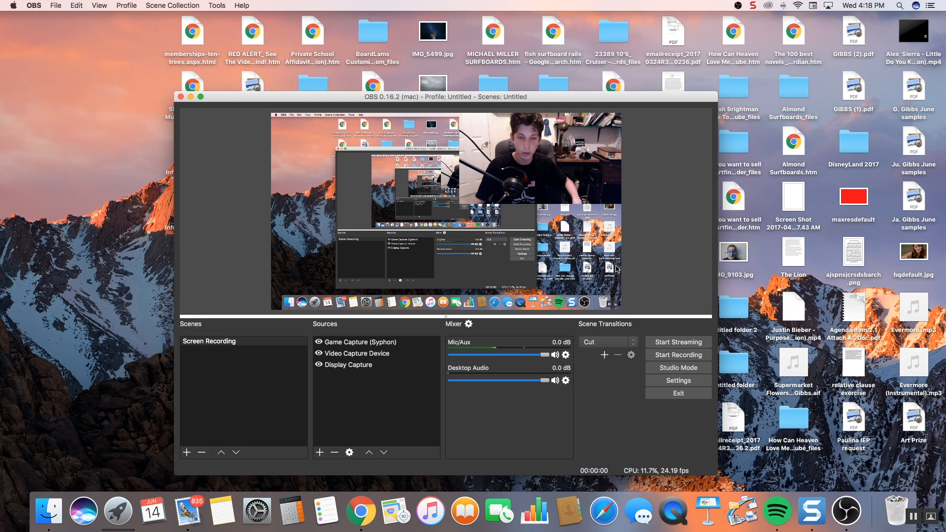
# Switch to Chrome and go to the Streamlabs dashboard at streamlabs.com/dashboard.
pyautogui.click(355, 523)
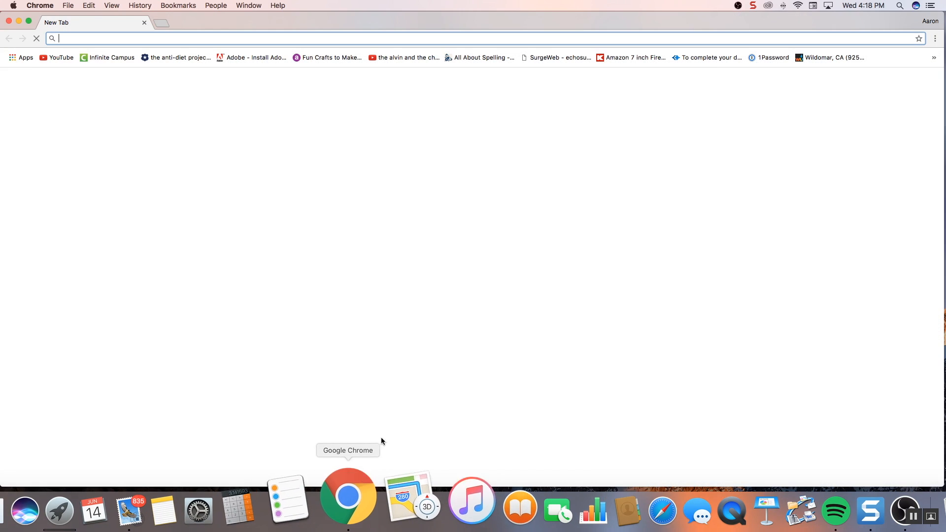
pyautogui.write('streamlabs.com/dashboard')
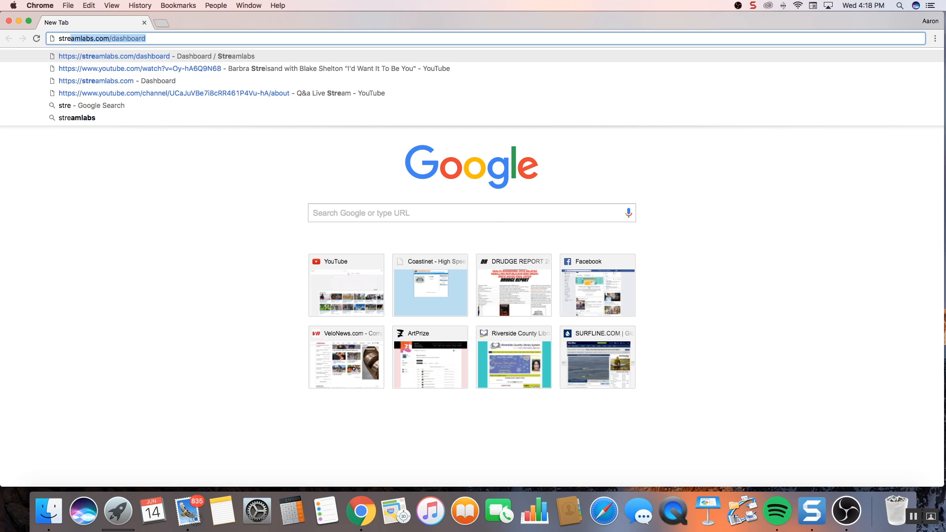
pyautogui.press('Return')
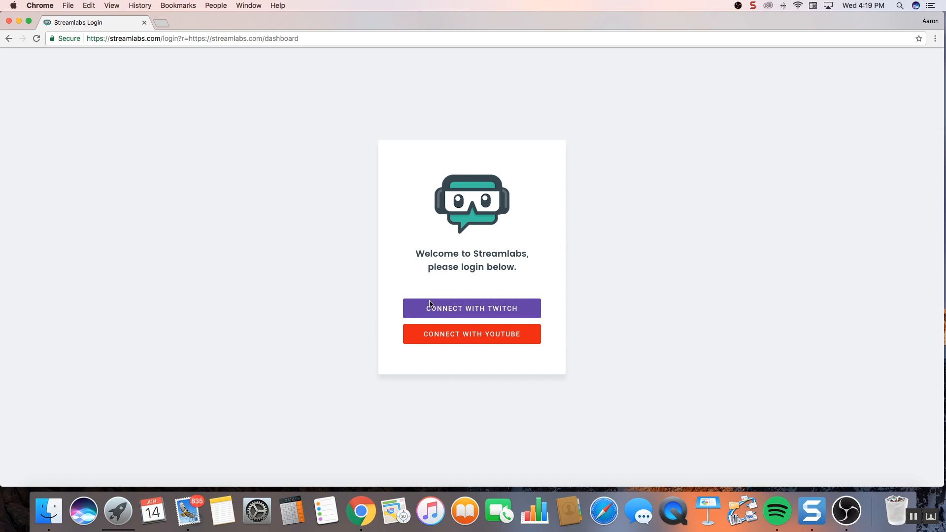
# Log in to Streamlabs through YouTube with the Google and brand account, allowing streamlabs.com to view the YouTube account.
pyautogui.click(466, 333)
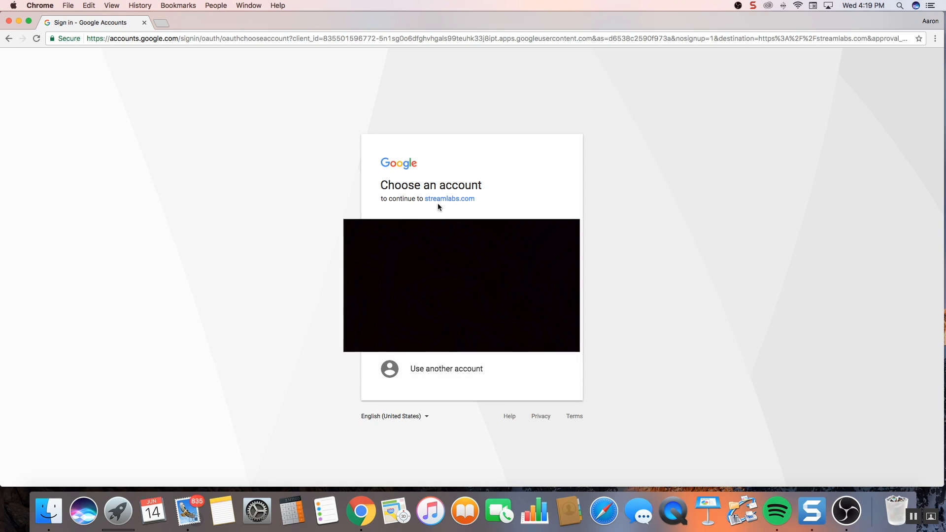
pyautogui.click(458, 233)
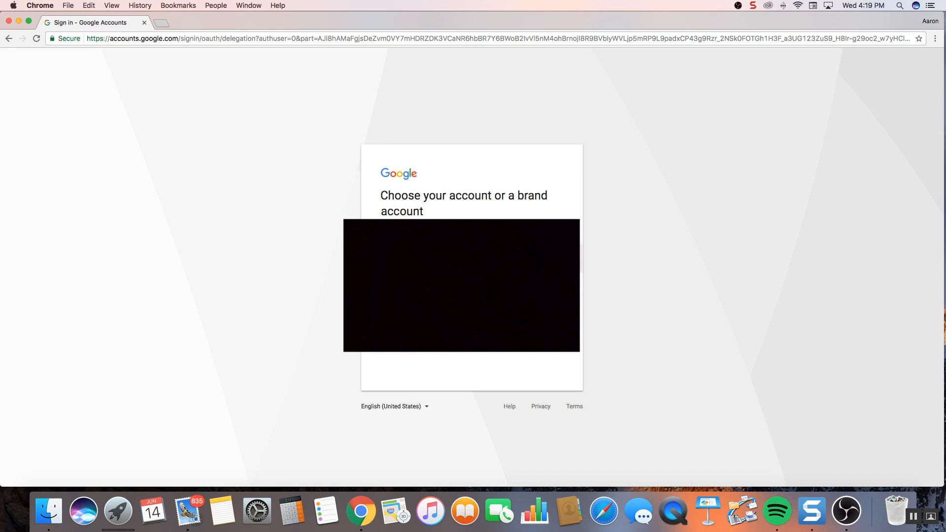
pyautogui.click(433, 259)
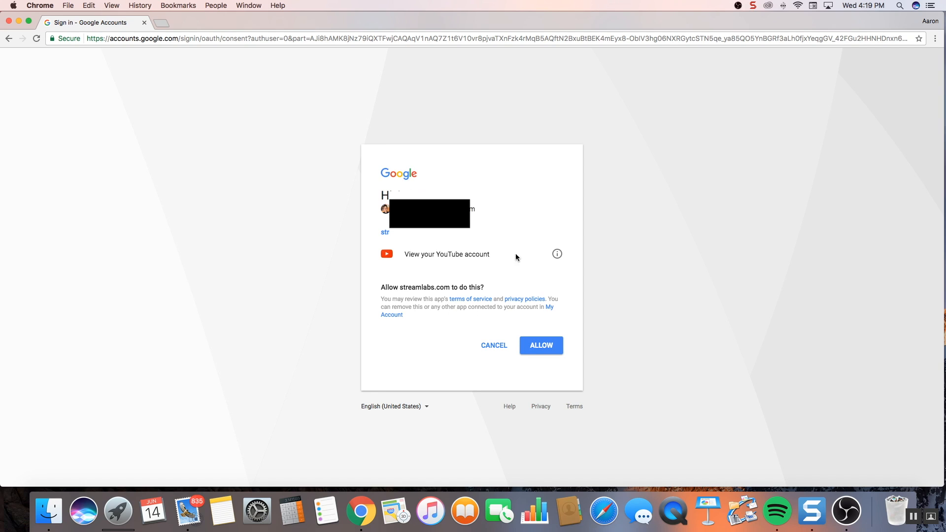
pyautogui.click(545, 345)
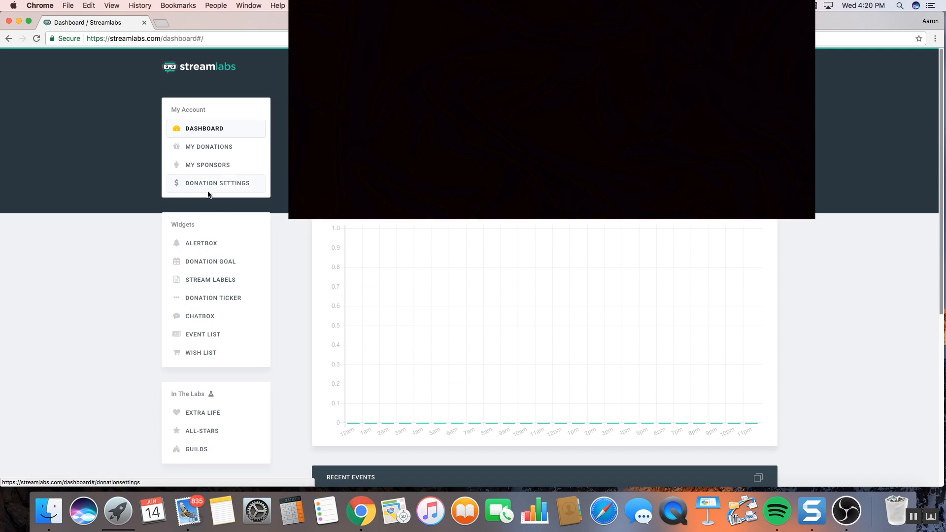
# Reveal and copy the AlertBox widget URL, and minimize the browser window.
pyautogui.click(207, 243)
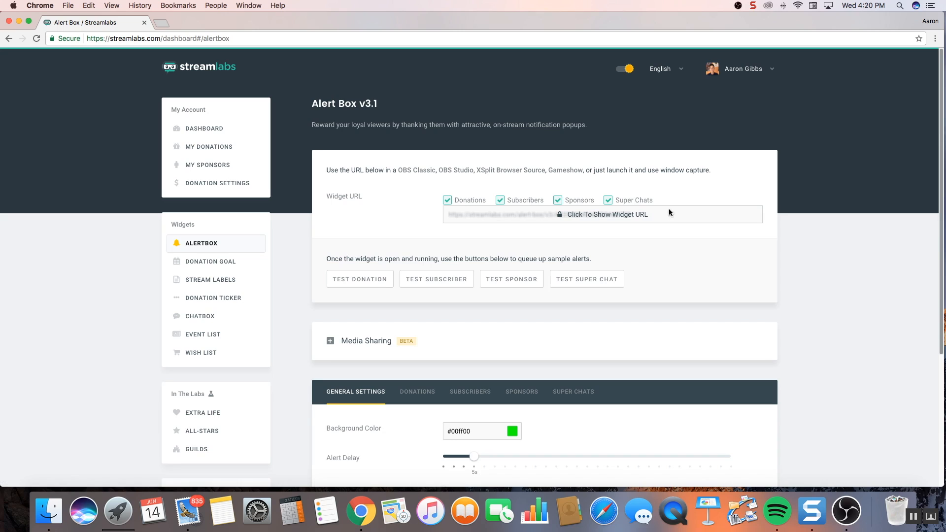
pyautogui.click(579, 215)
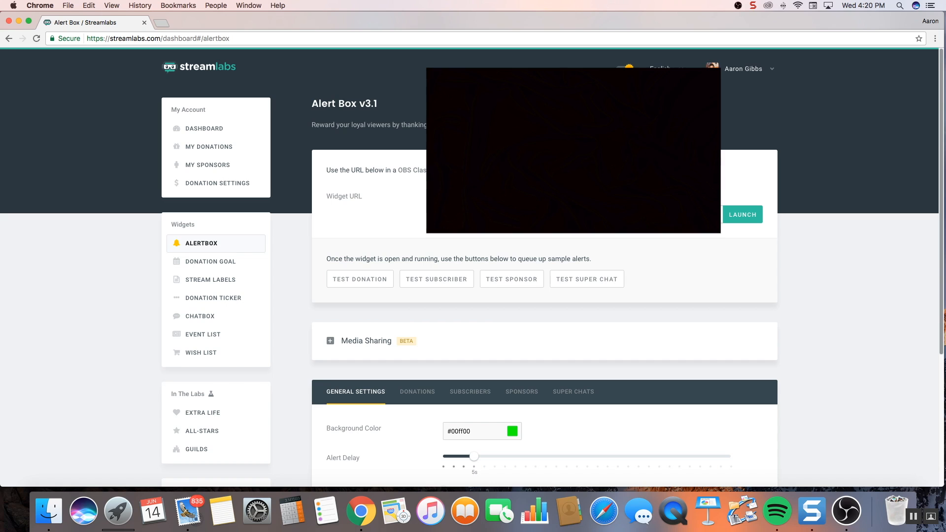
pyautogui.click(18, 22)
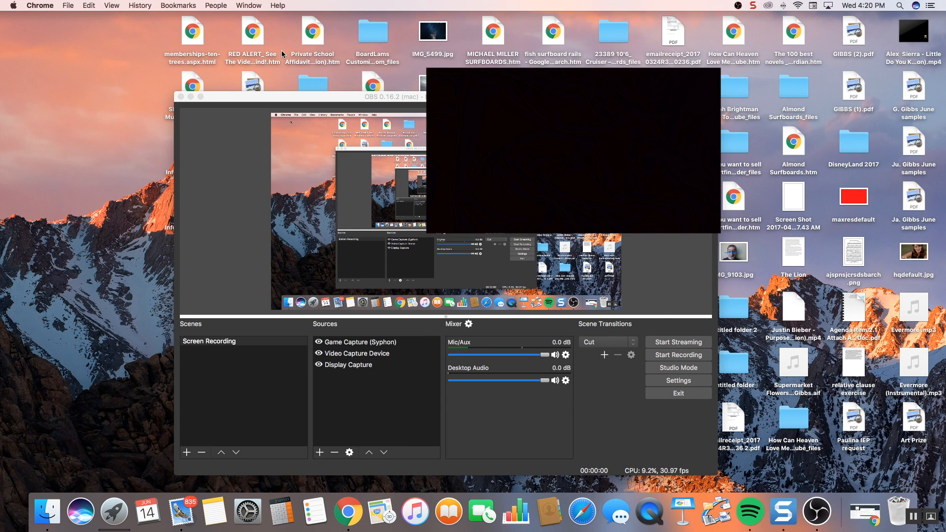
# Switch to OBS and create a new BrowserSource with its default name in the Screen Recording scene.
pyautogui.click(542, 90)
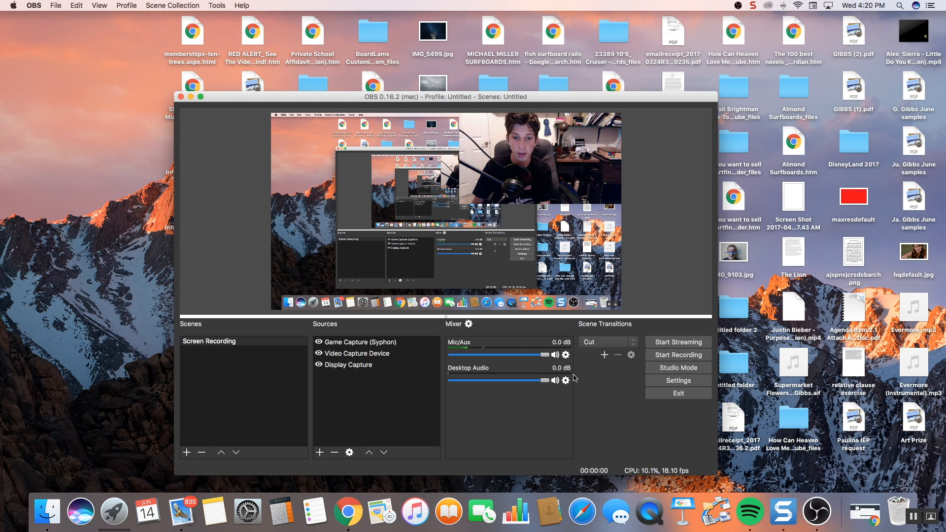
pyautogui.click(320, 453)
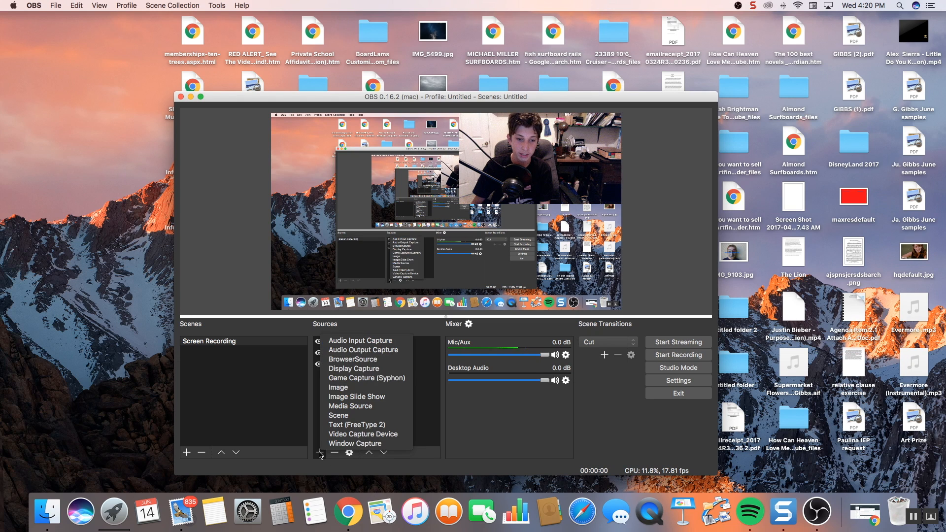
pyautogui.click(375, 366)
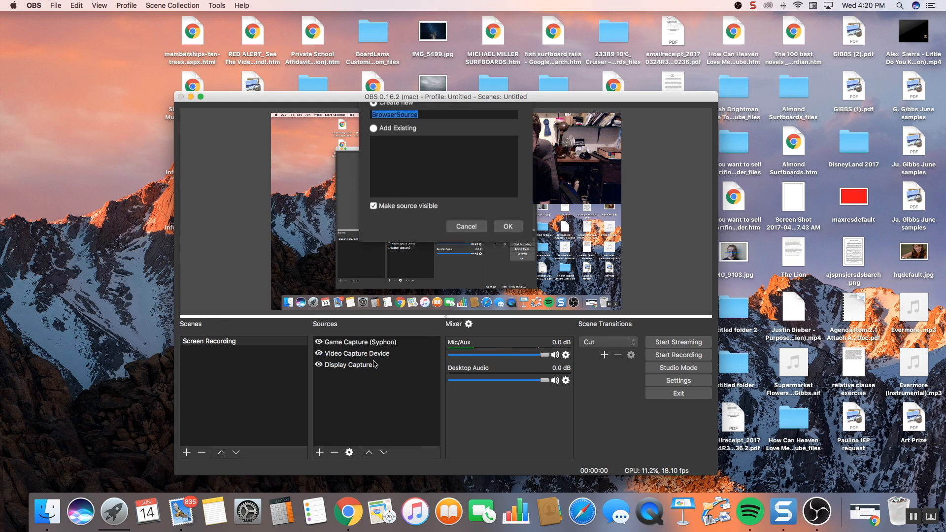
pyautogui.click(507, 241)
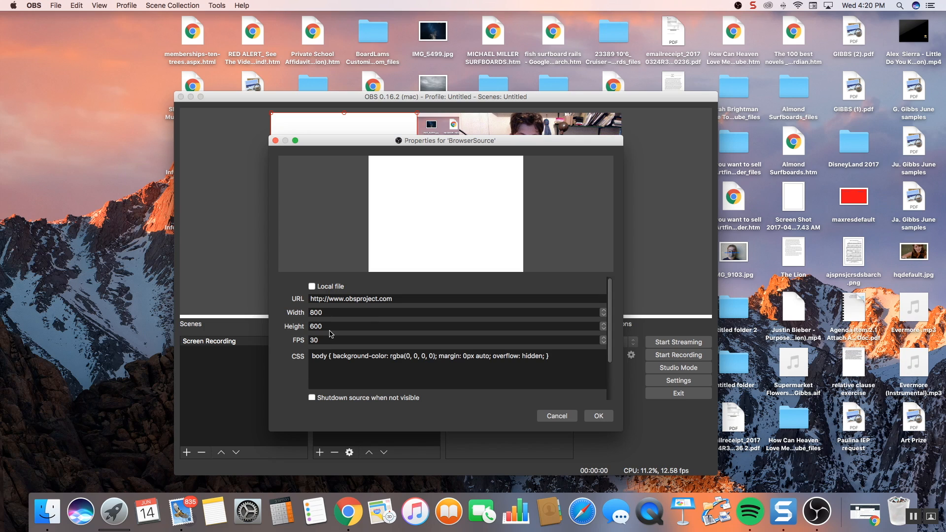
# Replace the browser source's URL with the copied private AlertBox widget URL and accept the properties.
pyautogui.tripleClick(400, 299)
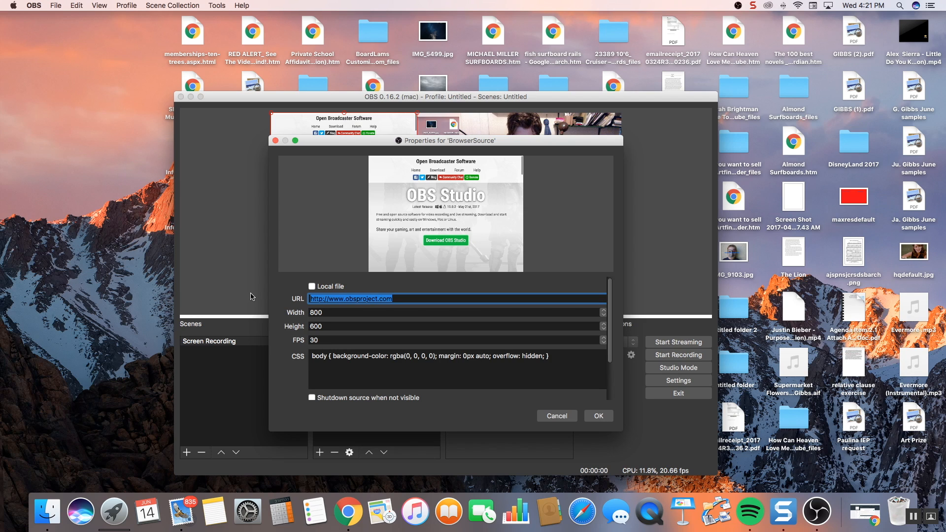
pyautogui.press('BackSpace')
pyautogui.rightClick(338, 299)
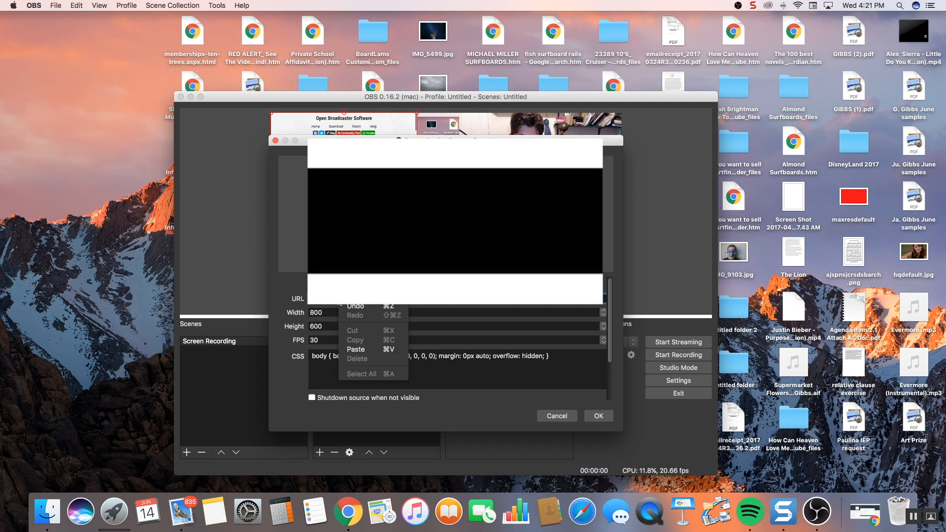
pyautogui.click(353, 349)
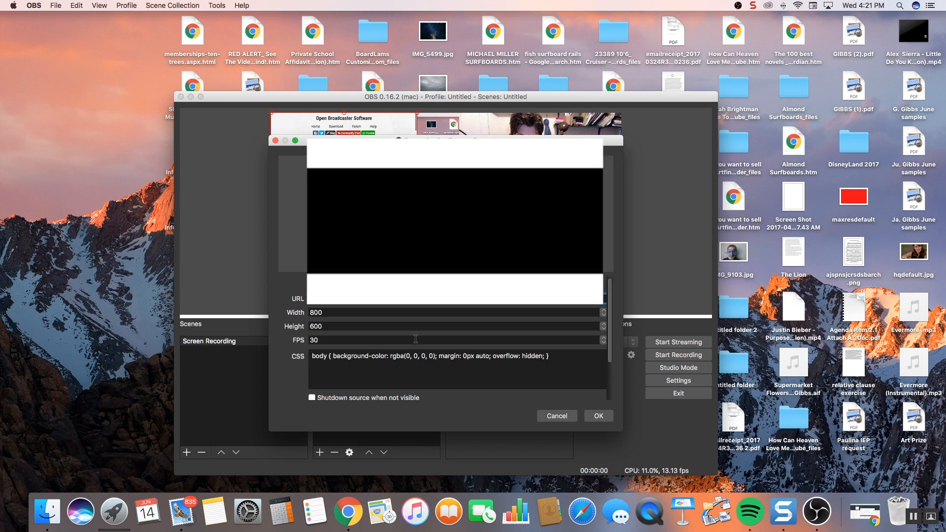
pyautogui.click(599, 416)
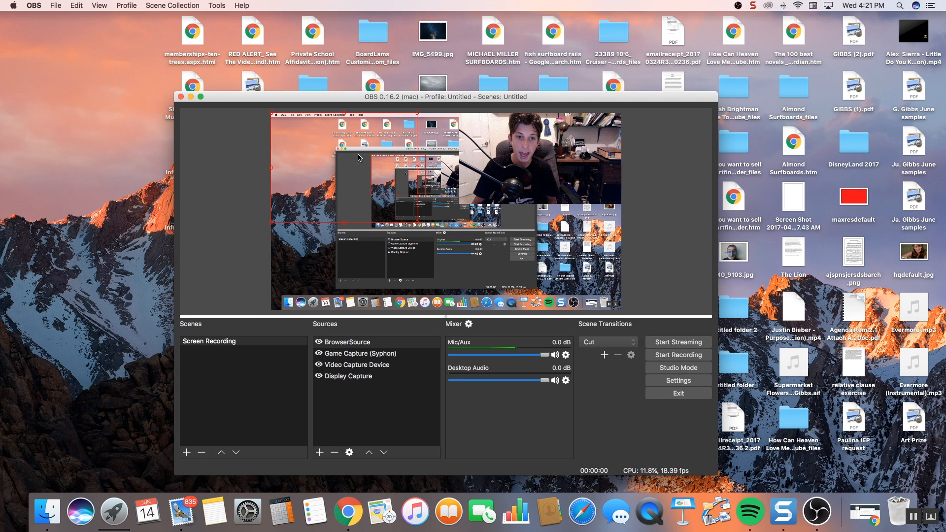
# Shrink the browser source to about two thirds of its size and move it inward from the preview's upper-left corner.
pyautogui.moveTo(352, 154)
pyautogui.mouseDown()
pyautogui.moveTo(439, 194)
pyautogui.moveTo(356, 152)
pyautogui.mouseUp()
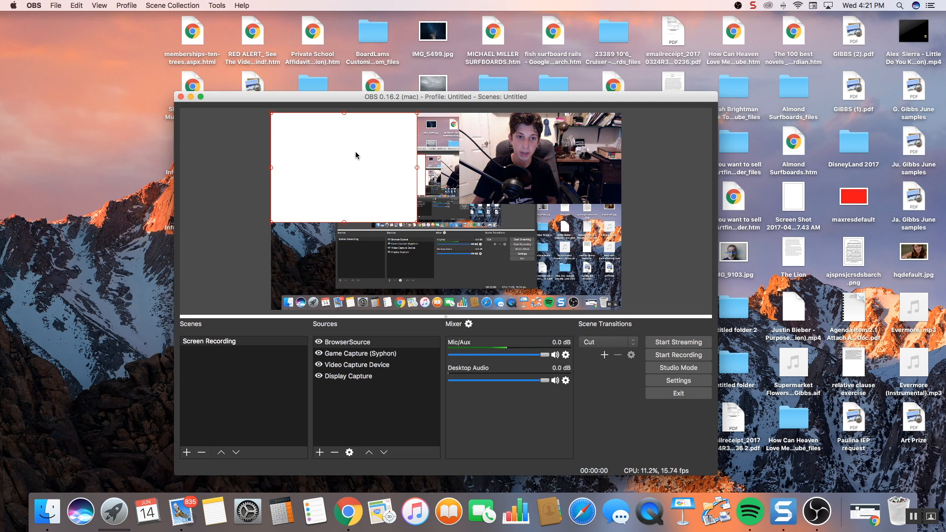
pyautogui.moveTo(418, 222); pyautogui.dragTo(371, 206)
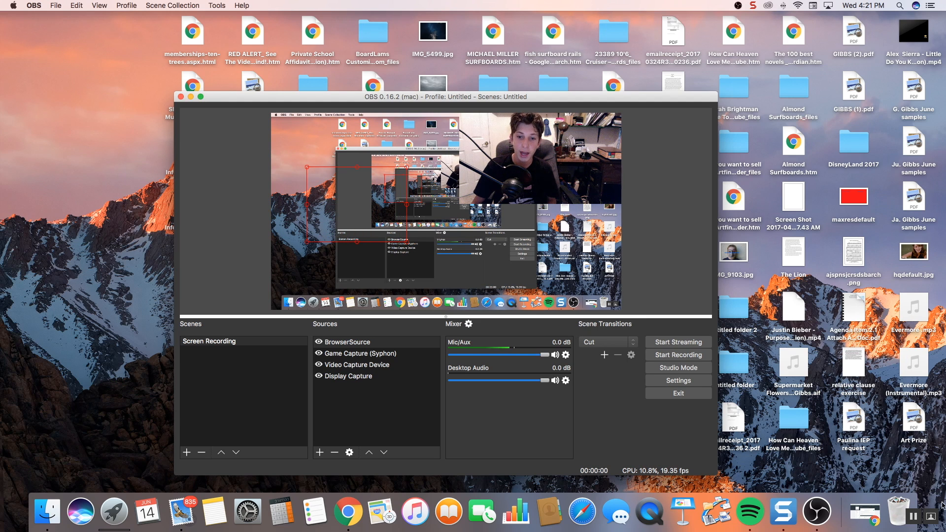
# Send a test subscriber alert from Streamlabs in Chrome, and in OBS move the browser source to the preview's top edge beside the webcam.
pyautogui.click(859, 508)
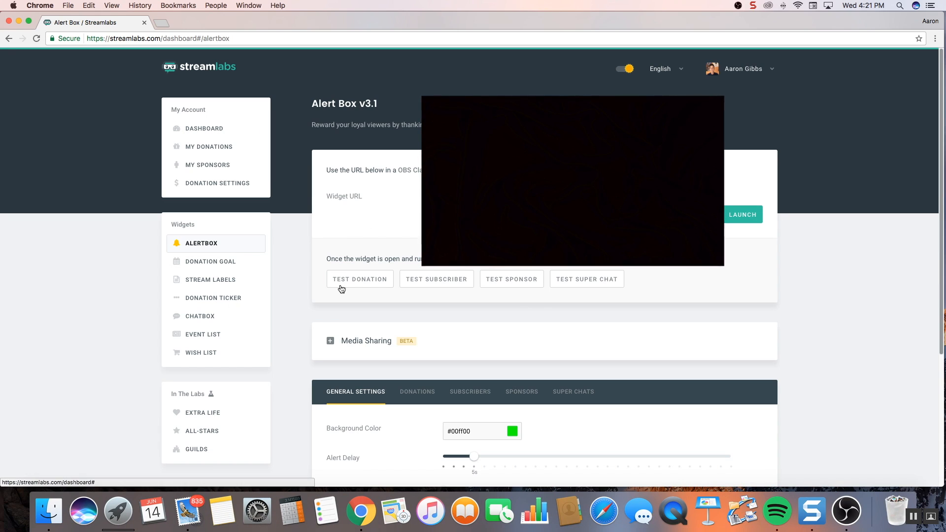
pyautogui.click(462, 283)
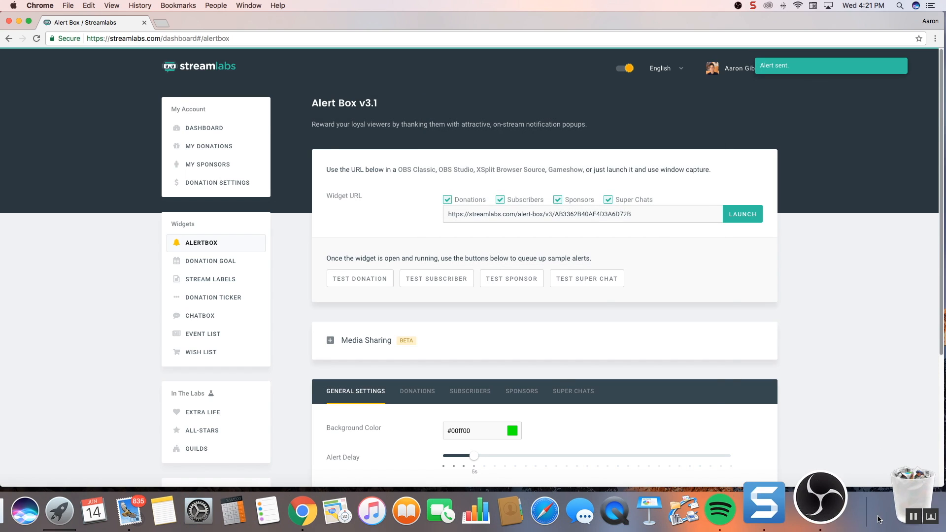
pyautogui.click(842, 508)
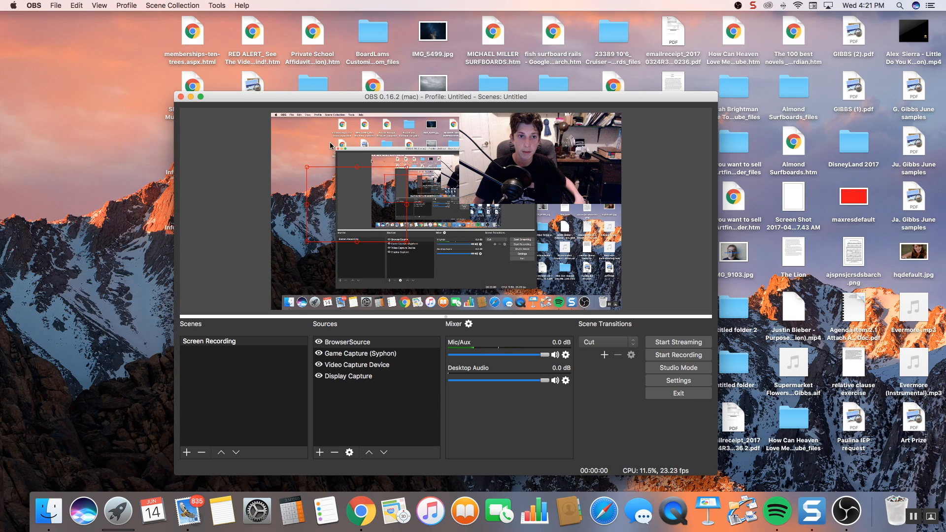
pyautogui.moveTo(345, 183); pyautogui.dragTo(383, 137)
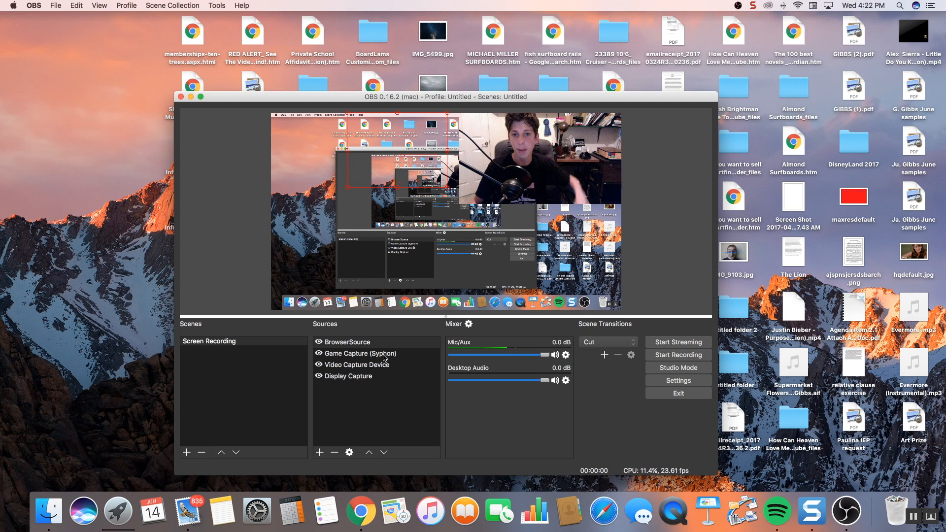
# Open the OBS stream settings and keep Streaming Services as the stream type.
pyautogui.click(673, 382)
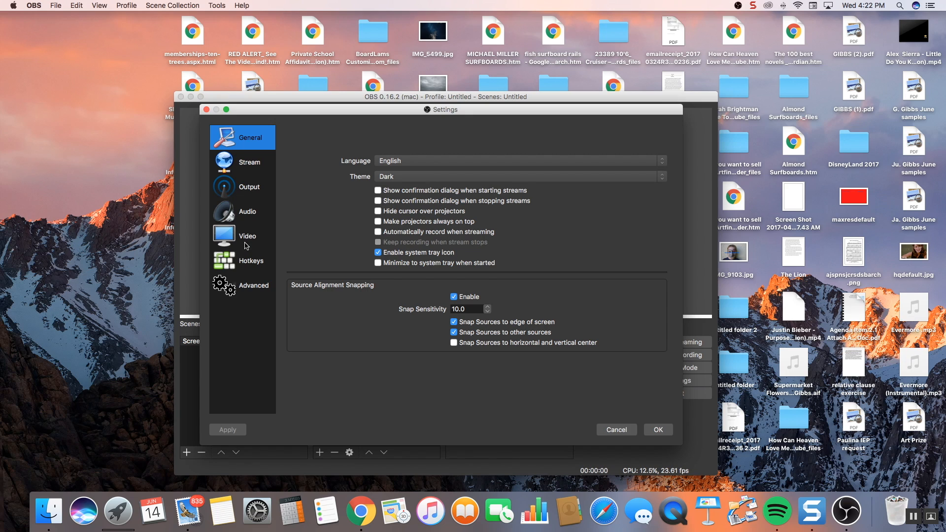
pyautogui.click(256, 163)
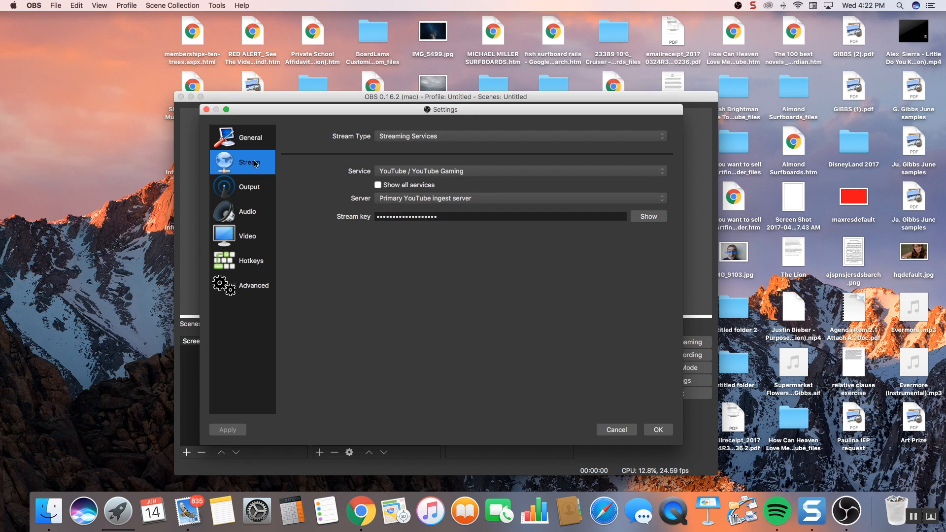
pyautogui.click(427, 139)
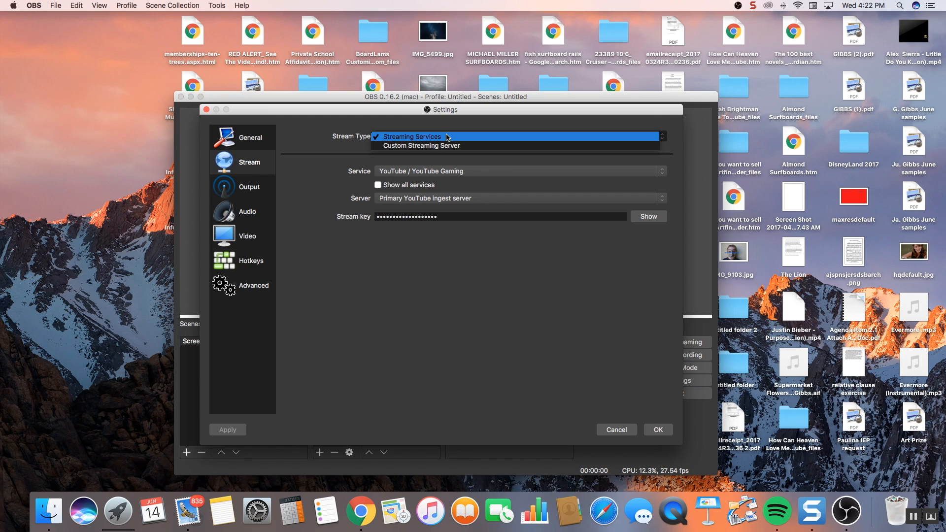
pyautogui.click(448, 137)
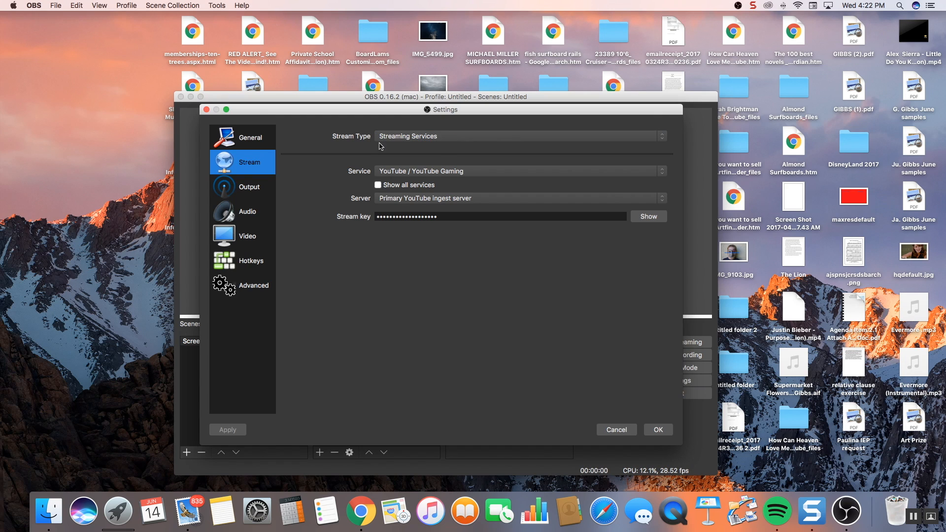
# Keep YouTube / YouTube Gaming as the streaming service and Primary YouTube ingest server as the server.
pyautogui.click(408, 172)
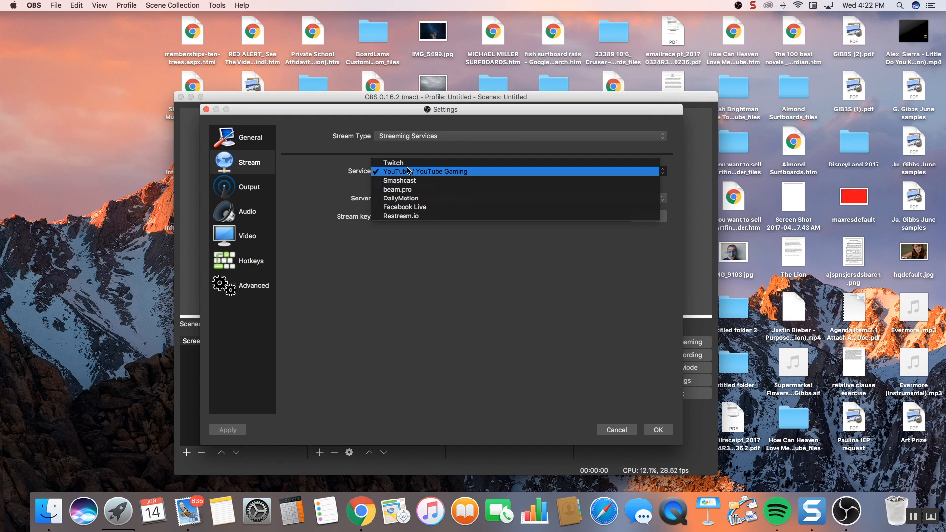
pyautogui.click(407, 172)
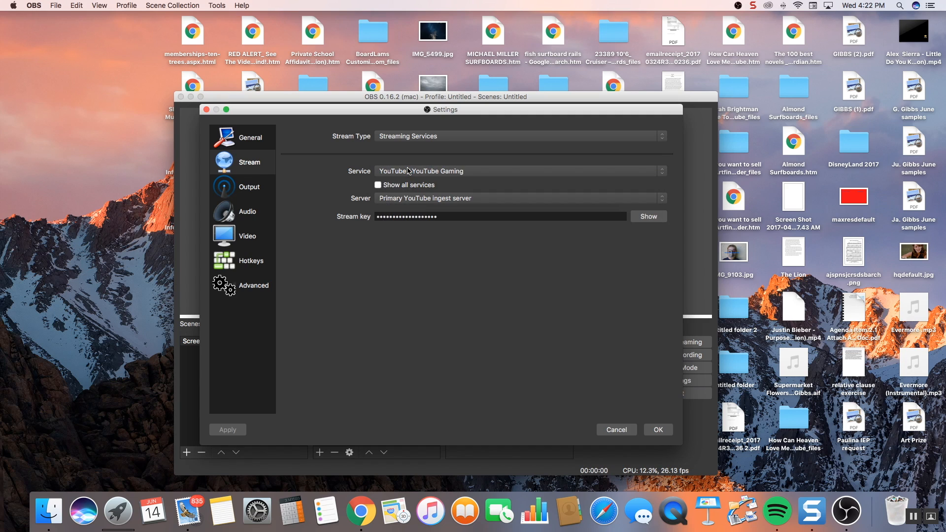
pyautogui.click(463, 171)
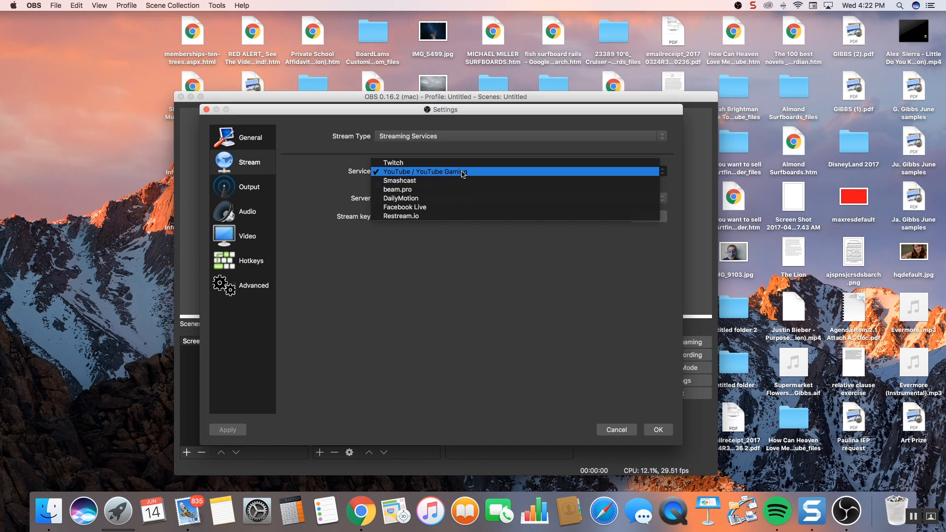
pyautogui.click(463, 172)
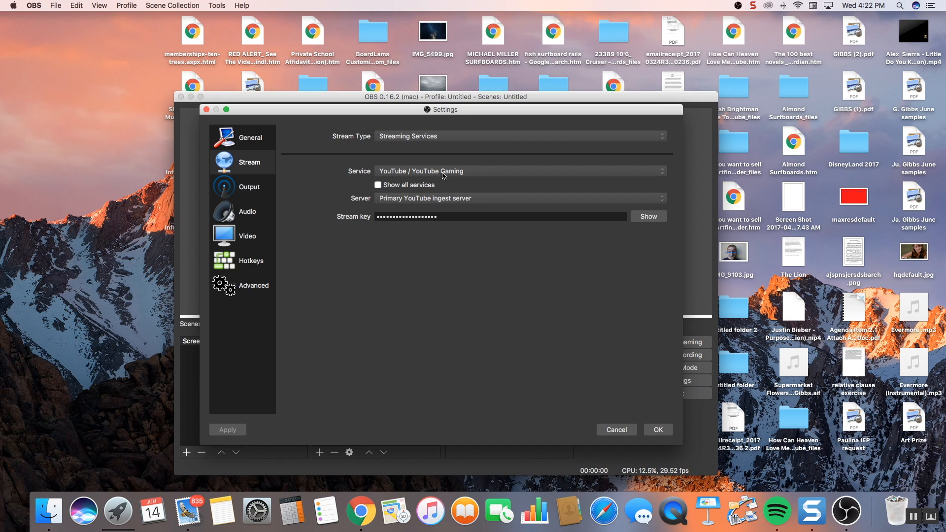
pyautogui.click(504, 172)
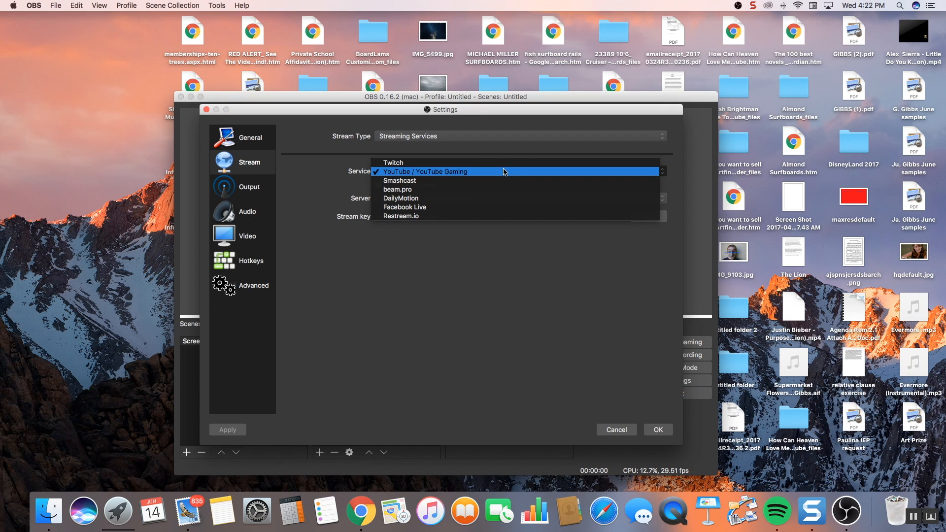
pyautogui.click(505, 172)
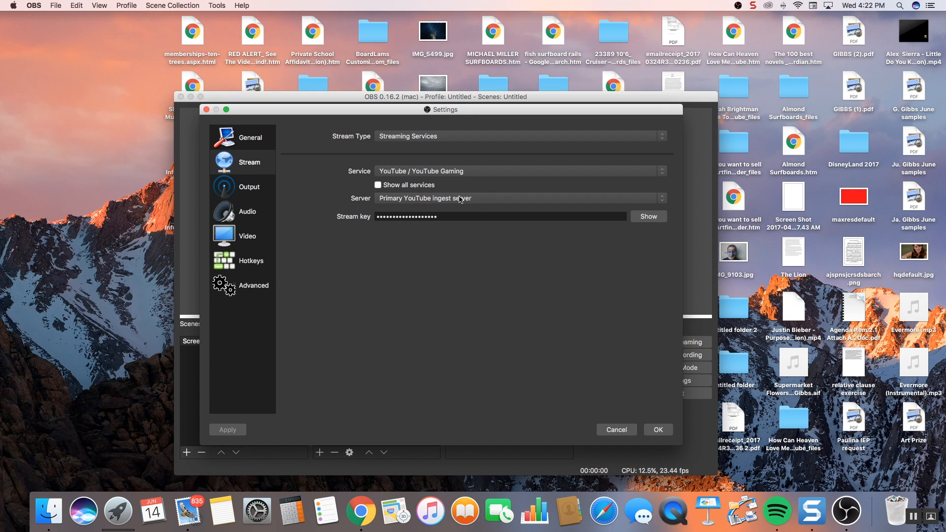
pyautogui.click(482, 199)
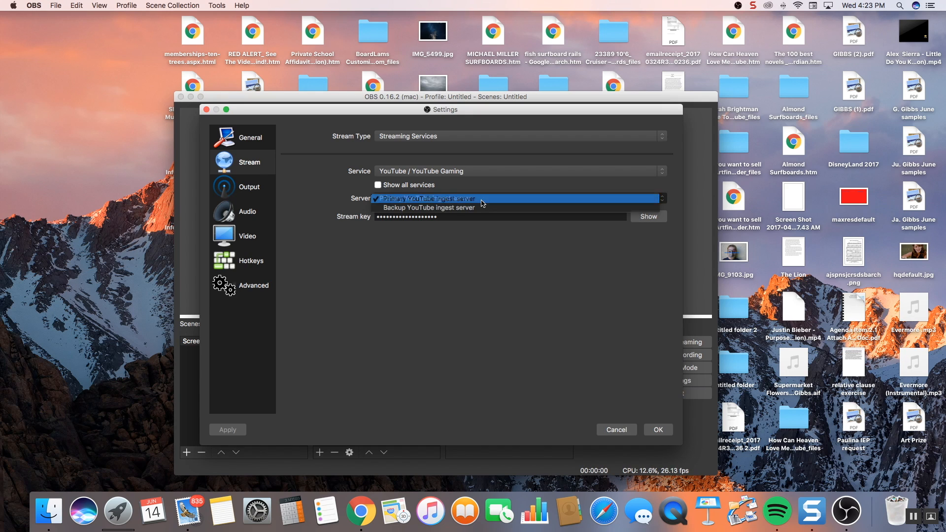
pyautogui.click(476, 198)
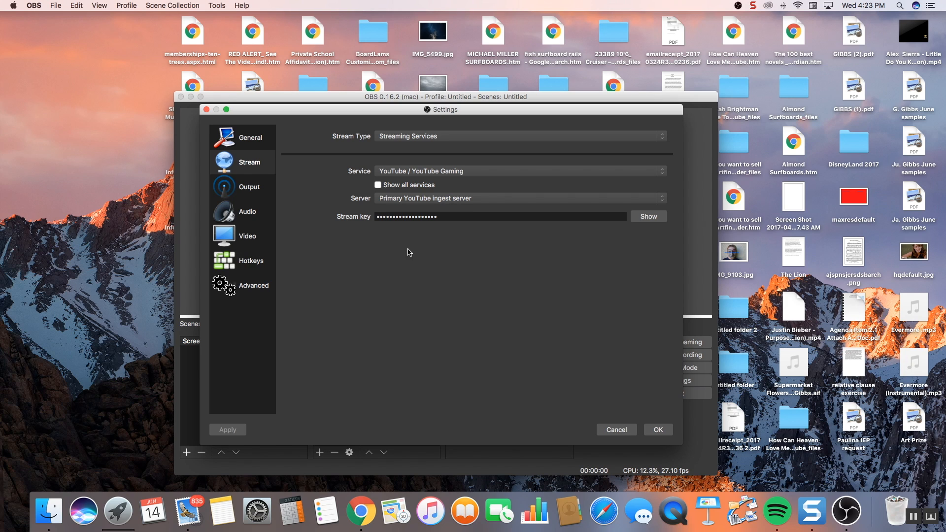
# Switch to Chrome and open the Live Streaming dashboard from the YouTube channel's Video Manager.
pyautogui.click(369, 518)
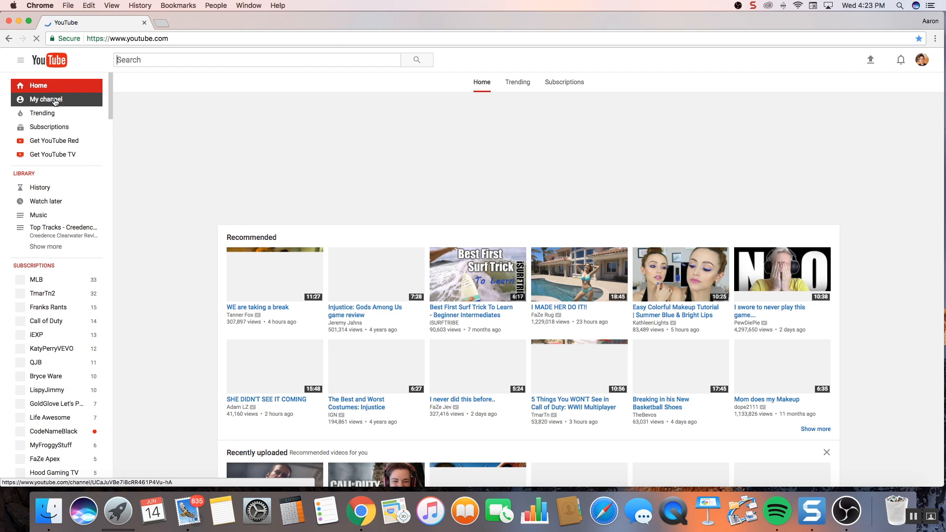
pyautogui.rightClick(55, 101)
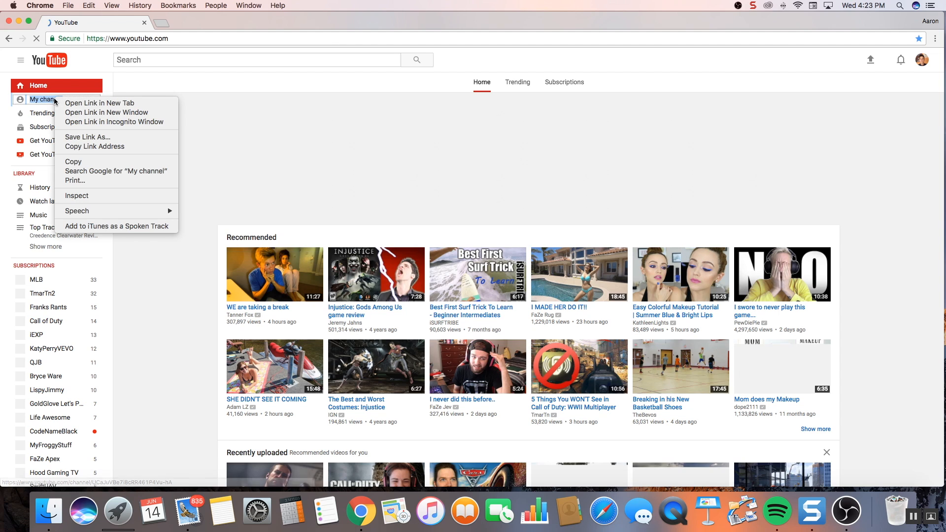
pyautogui.click(49, 98)
pyautogui.click(49, 98)
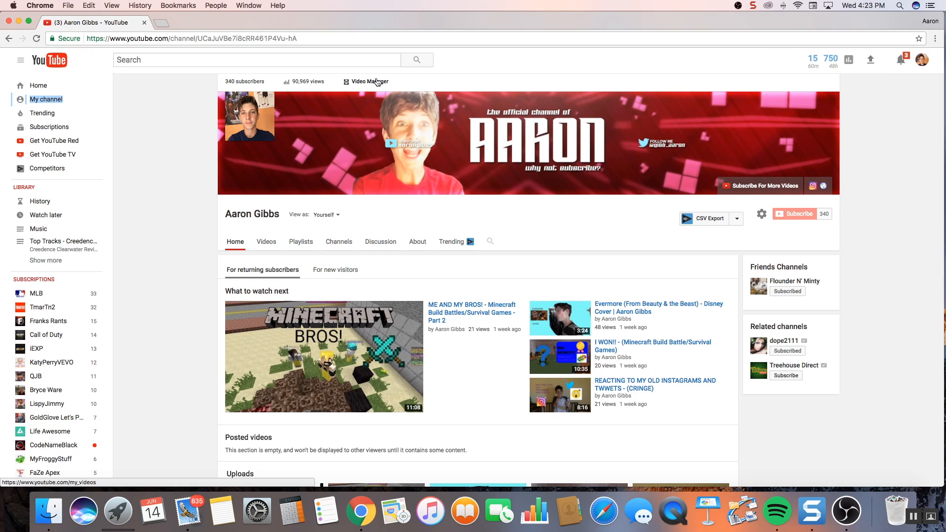
pyautogui.click(375, 83)
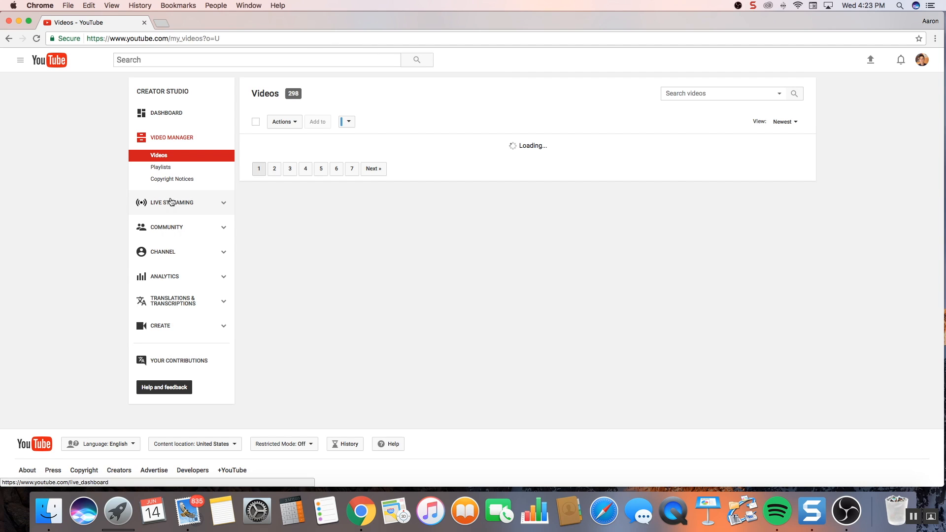
pyautogui.click(199, 203)
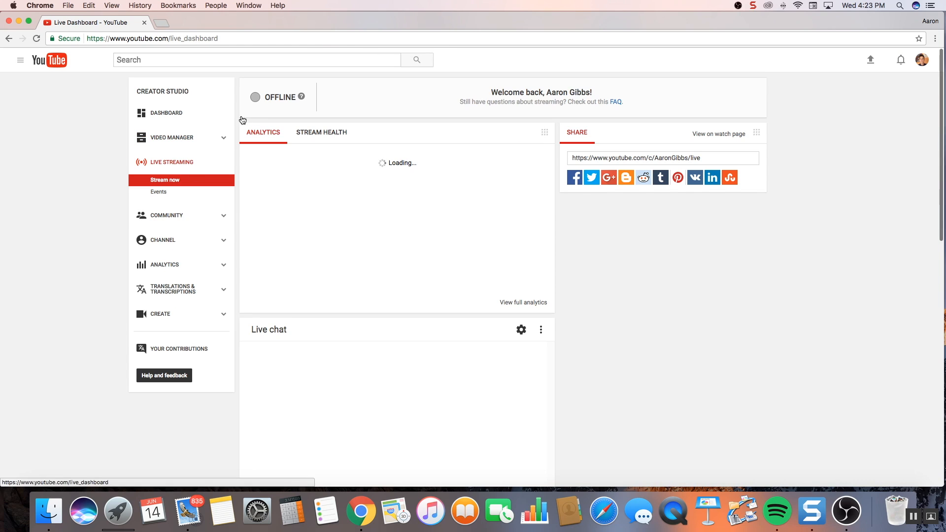
# Locate the stream name/key under Encoder Setup on the live dashboard, then return to OBS and close the Chrome window.
pyautogui.scroll(-5, 461, 135)
pyautogui.scroll(-9, 463, 137)
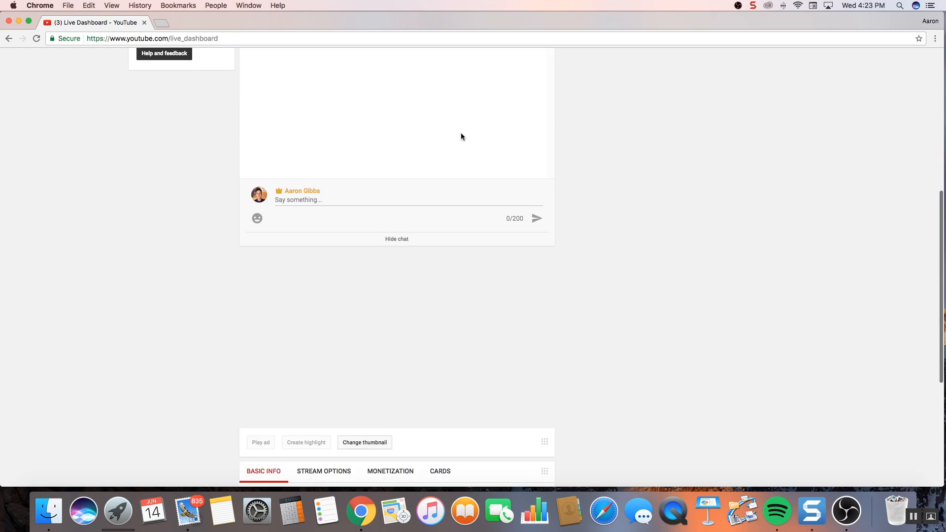
pyautogui.scroll(-2, 462, 136)
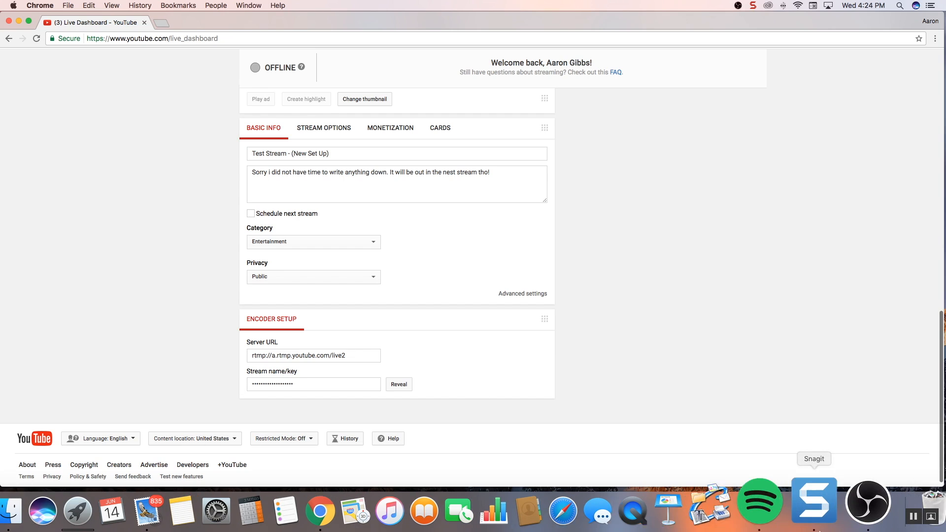
pyautogui.click(844, 509)
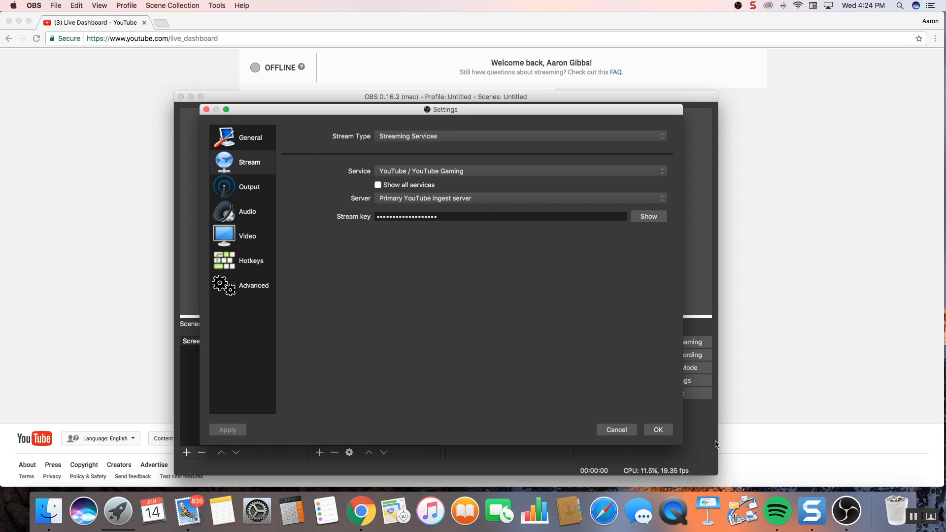
pyautogui.click(7, 18)
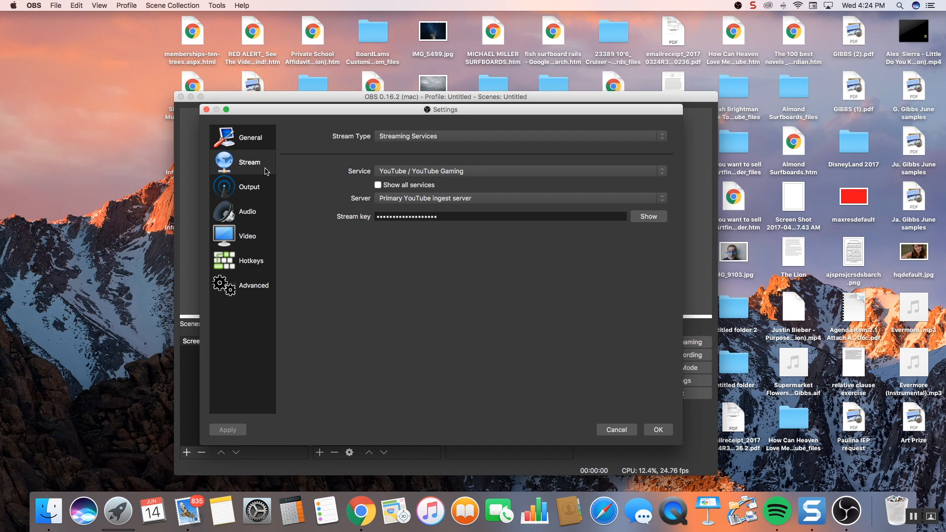
# Review the advanced output settings for streaming and for recording.
pyautogui.click(242, 190)
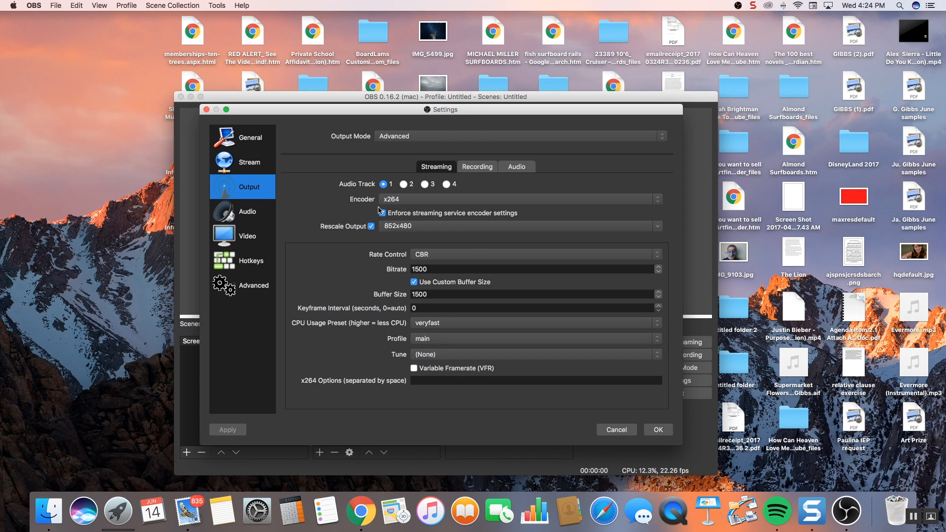
pyautogui.click(372, 312)
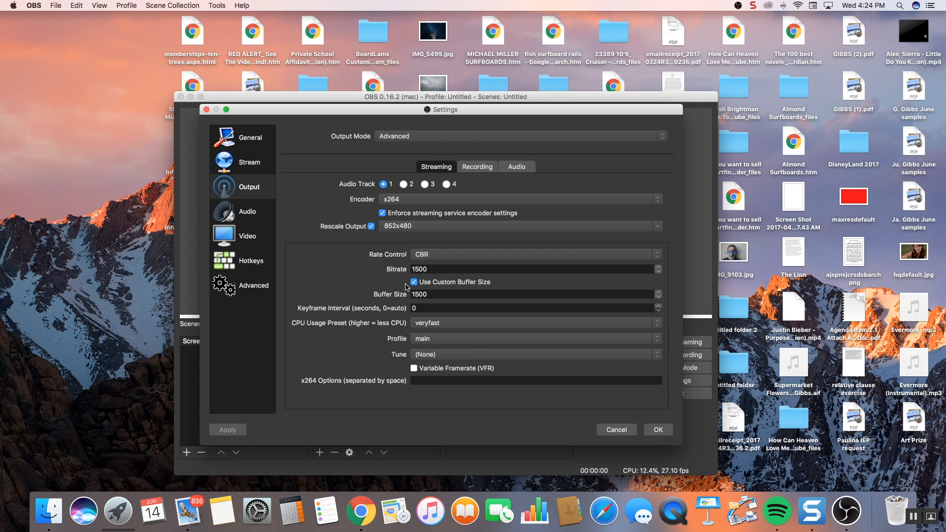
pyautogui.click(475, 167)
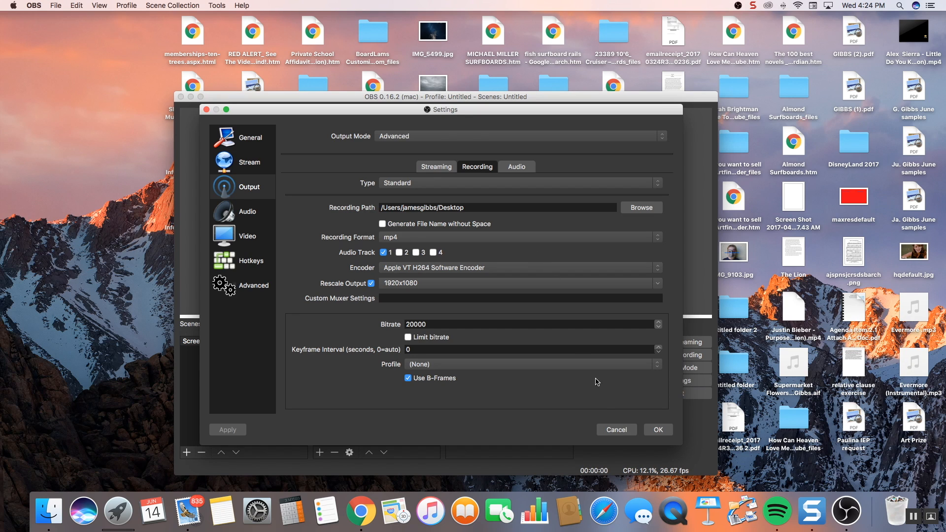
# Open the audio settings and keep the sample rate at 44.1khz.
pyautogui.click(249, 214)
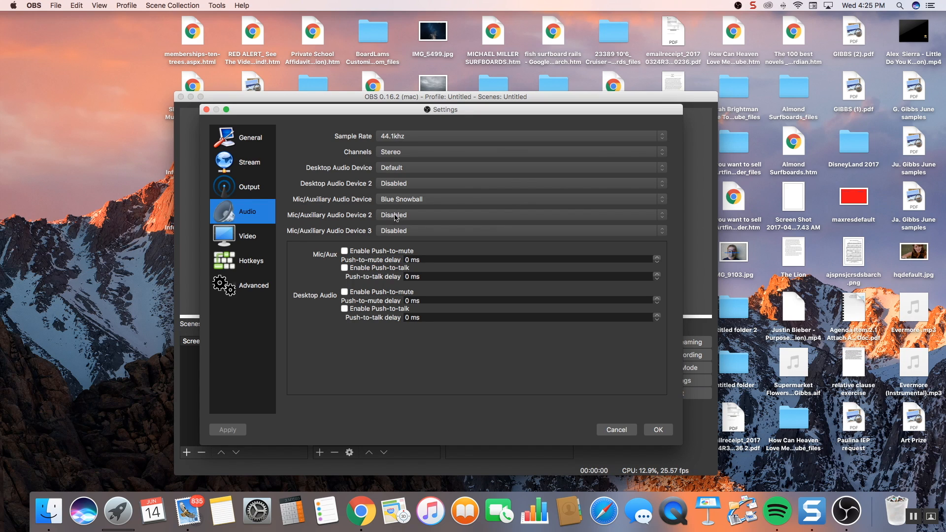
pyautogui.click(400, 140)
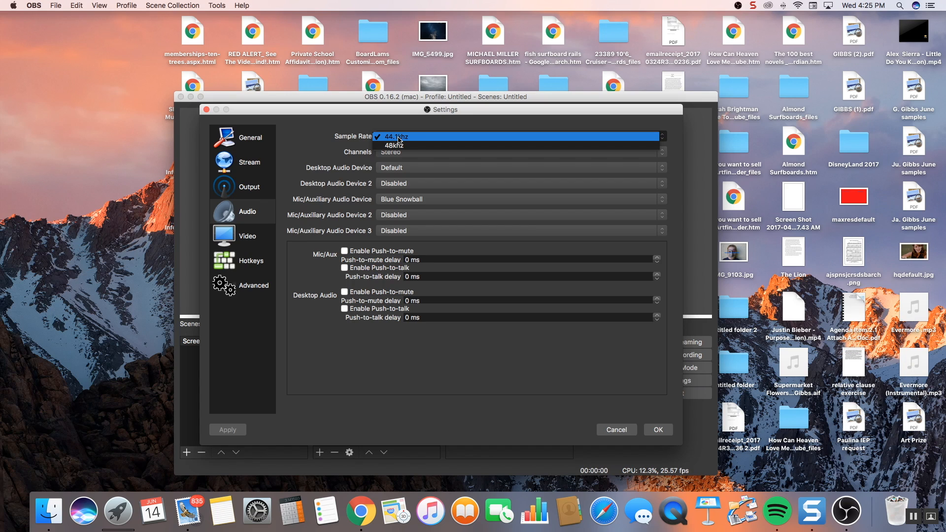
pyautogui.click(424, 138)
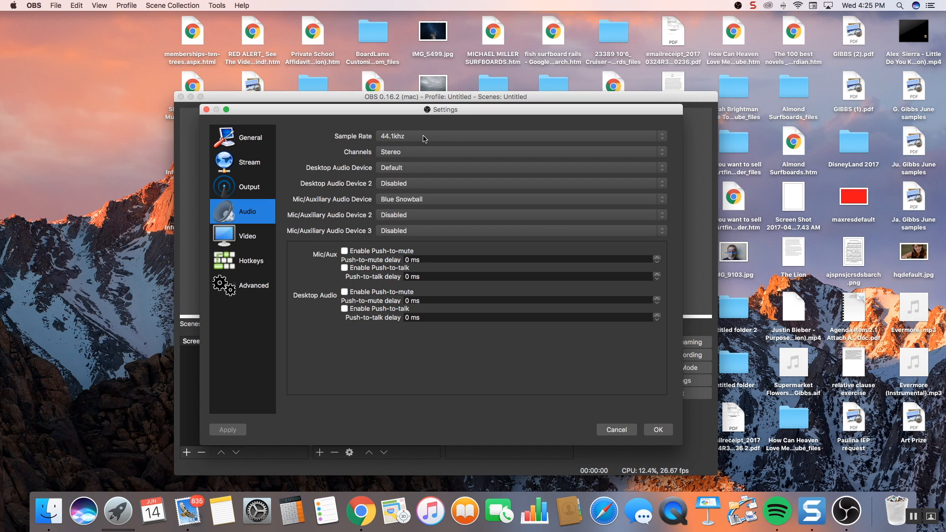
pyautogui.click(424, 139)
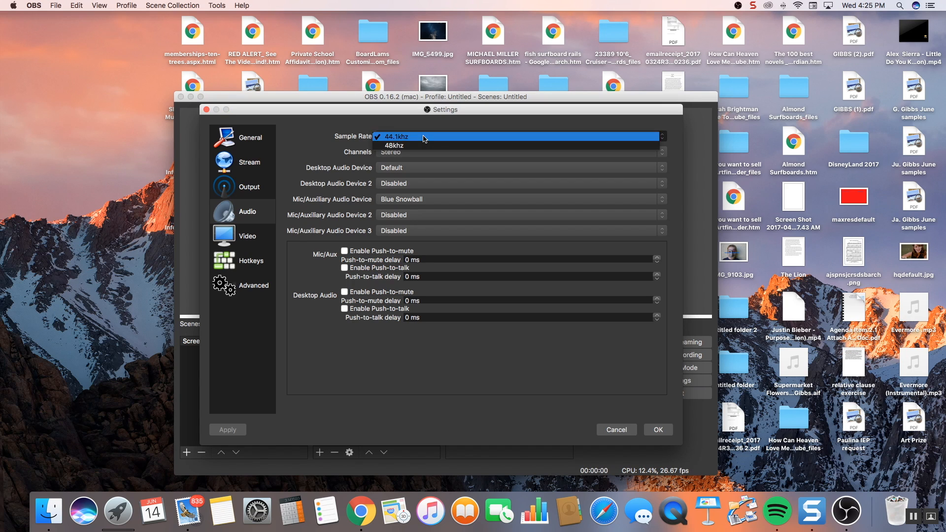
pyautogui.click(425, 139)
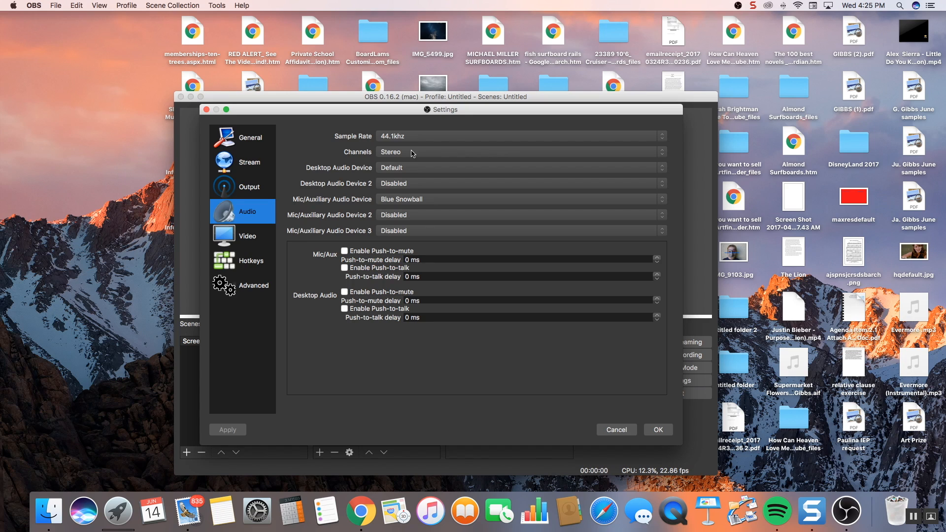
# Keep Default as the desktop audio device and Blue Snowball as the mic/auxiliary audio device.
pyautogui.click(428, 171)
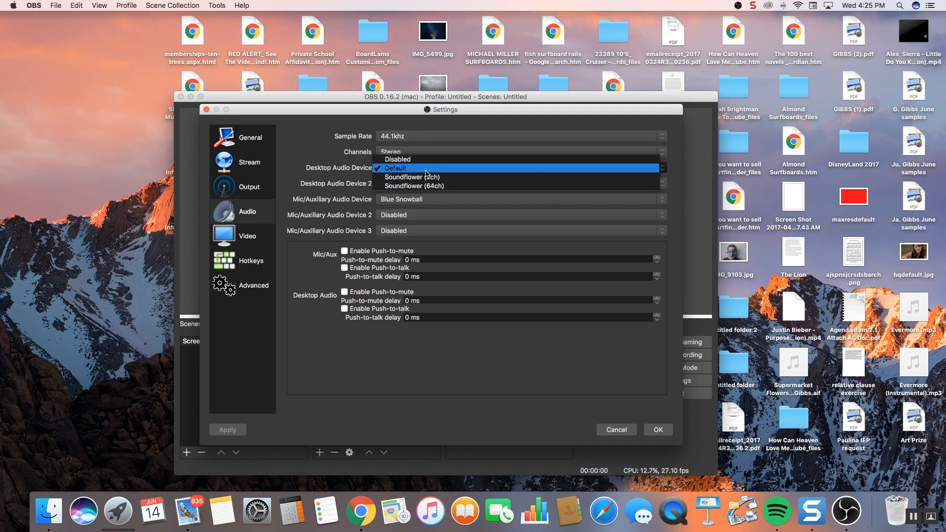
pyautogui.click(427, 171)
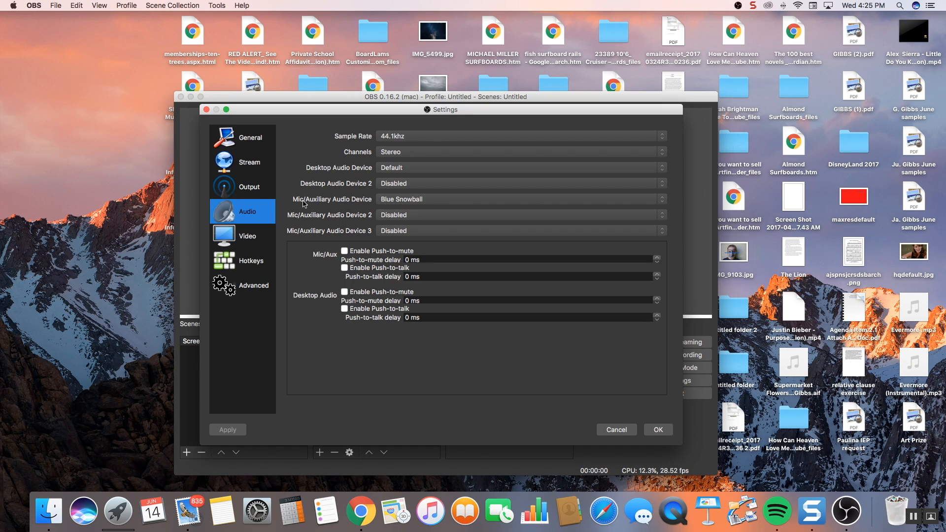
pyautogui.click(424, 199)
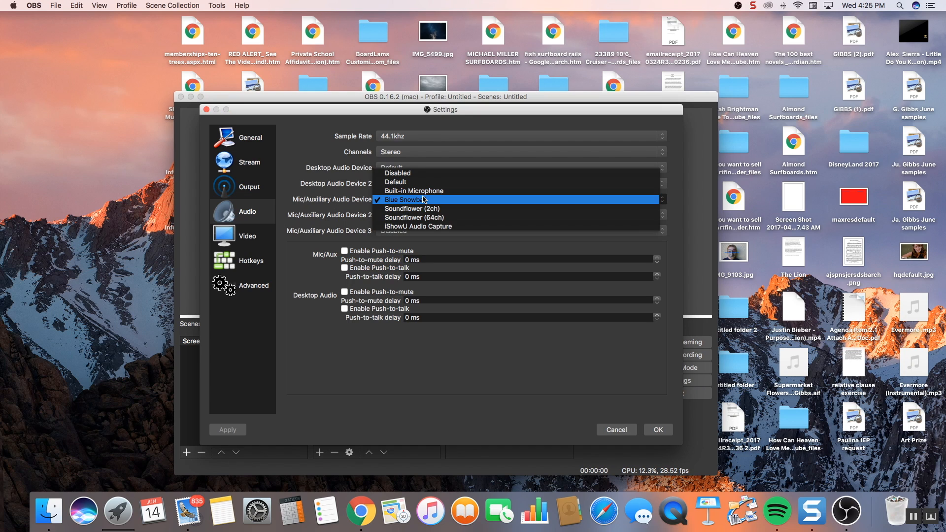
pyautogui.click(424, 199)
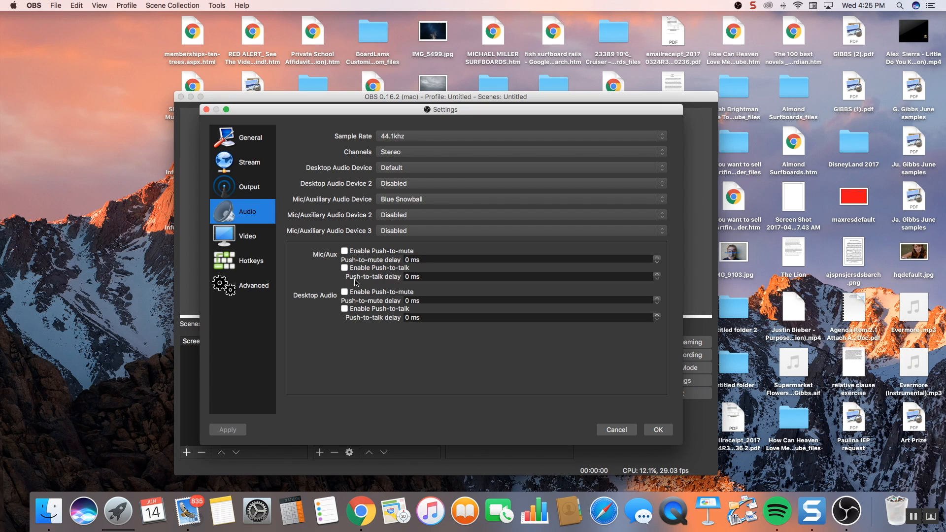
# Open the video settings and check the built-in display's resolution in About This Mac for comparison with the base canvas resolution.
pyautogui.click(234, 235)
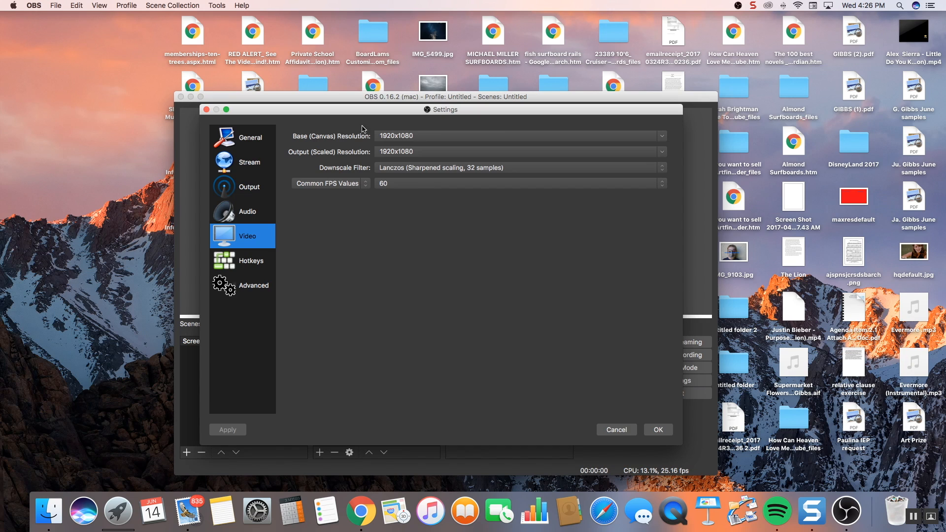
pyautogui.moveTo(365, 110)
pyautogui.mouseDown()
pyautogui.moveTo(340, 123)
pyautogui.moveTo(373, 113)
pyautogui.mouseUp()
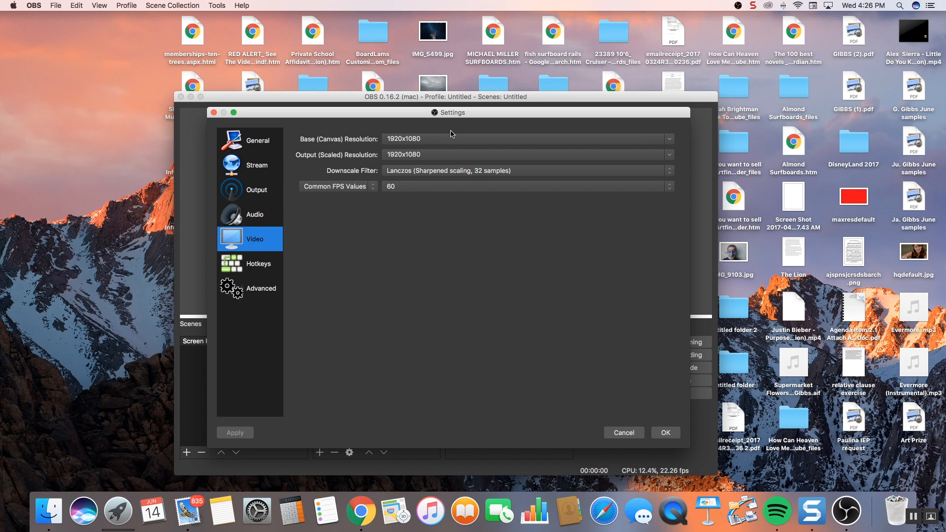
pyautogui.click(13, 6)
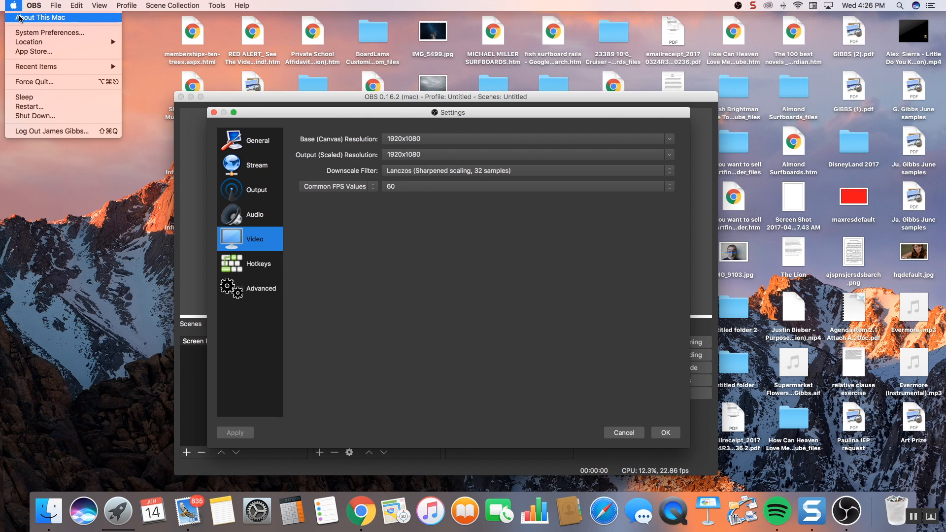
pyautogui.click(20, 18)
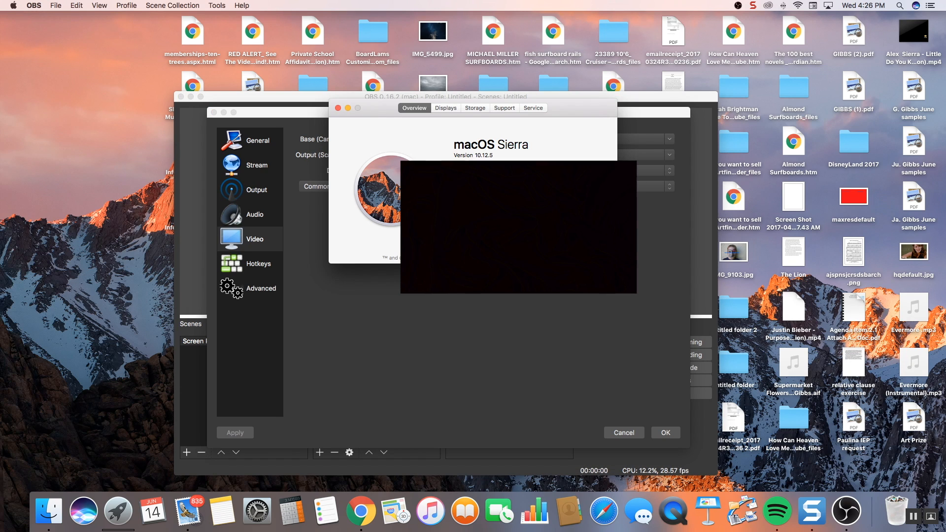
pyautogui.click(445, 108)
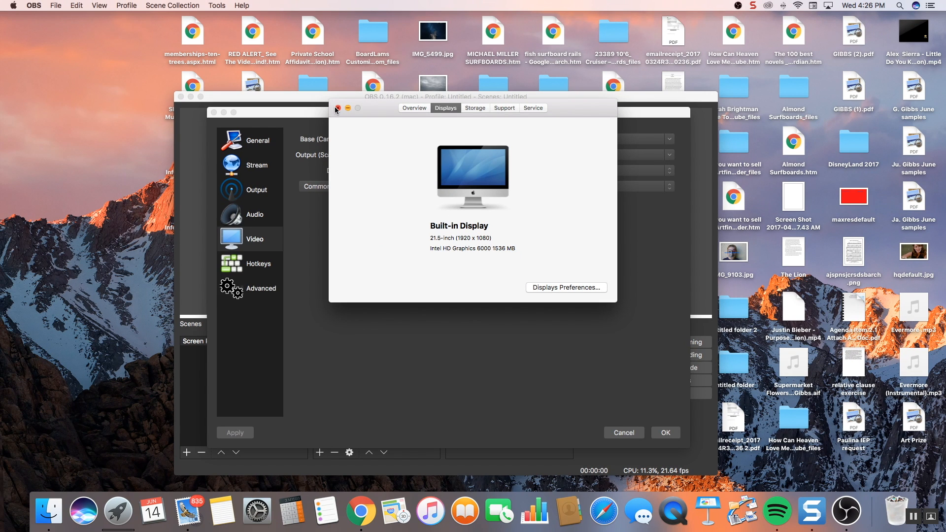
pyautogui.click(337, 108)
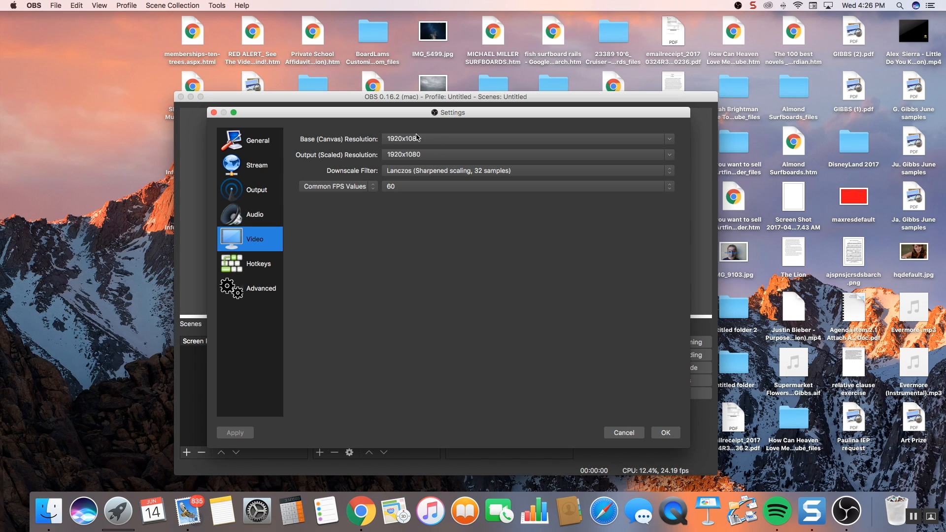
# Keep the Lanczos (Sharpened scaling, 32 samples) downscale filter, set the common FPS value to 30, and apply the video settings.
pyautogui.click(438, 171)
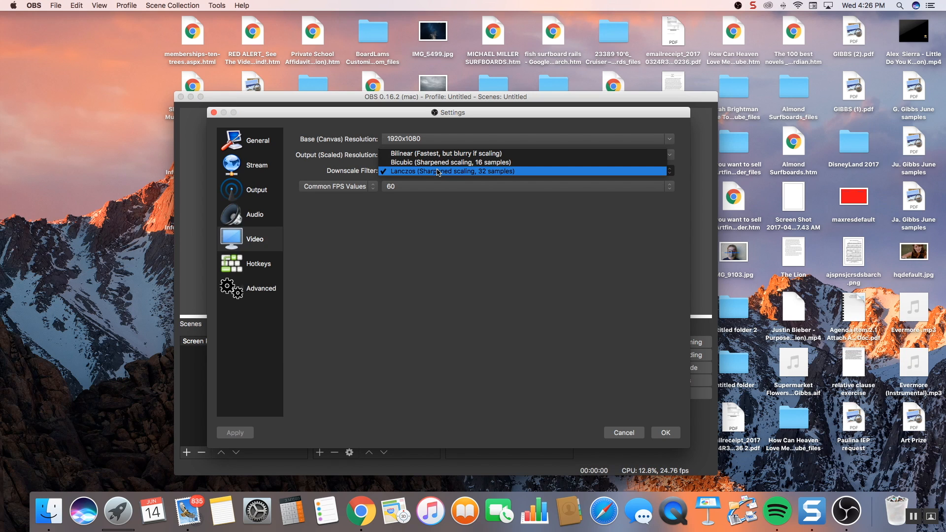
pyautogui.click(519, 172)
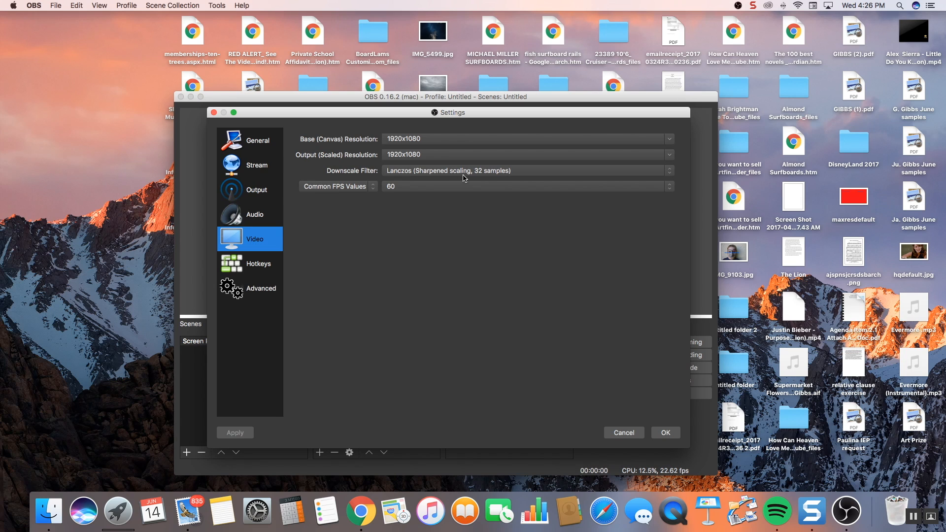
pyautogui.click(353, 190)
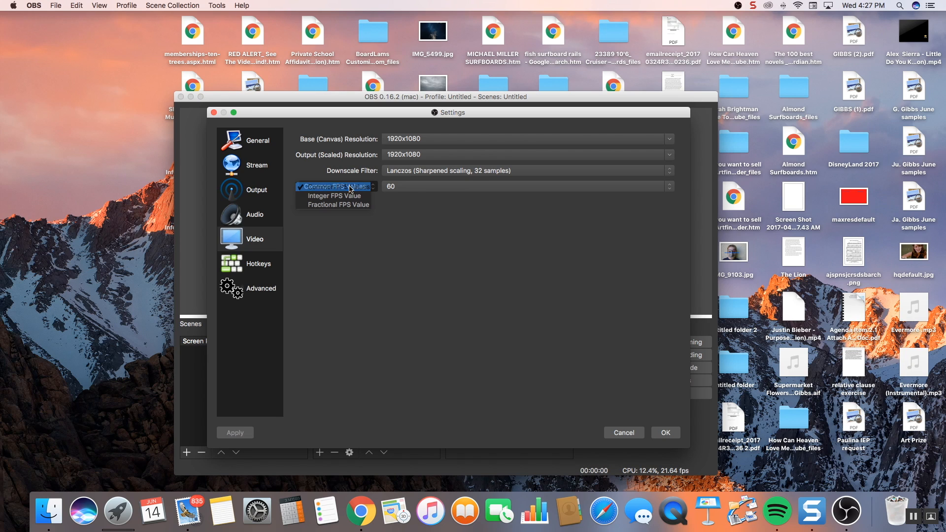
pyautogui.click(351, 189)
pyautogui.click(410, 188)
pyautogui.click(407, 160)
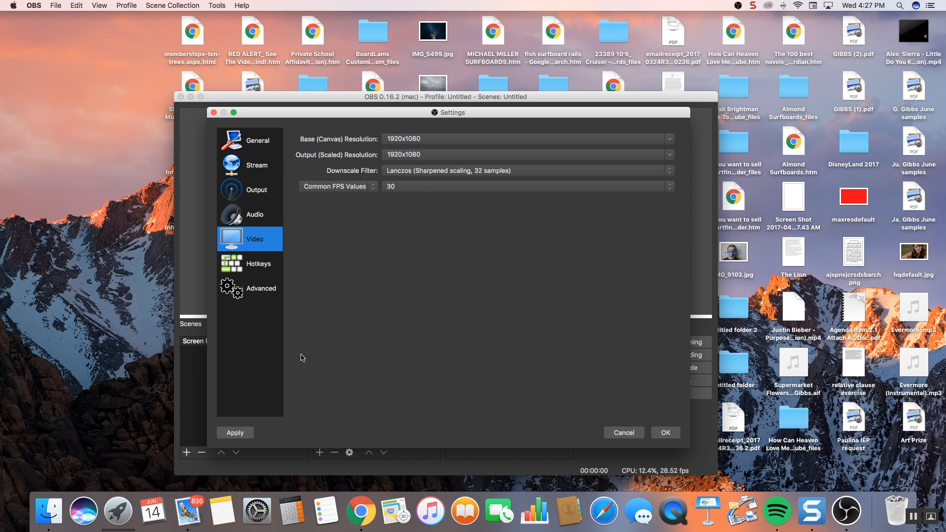
pyautogui.click(237, 437)
# Review the hotkey, audio and advanced settings, and close the settings to return to the scene preview.
pyautogui.click(268, 262)
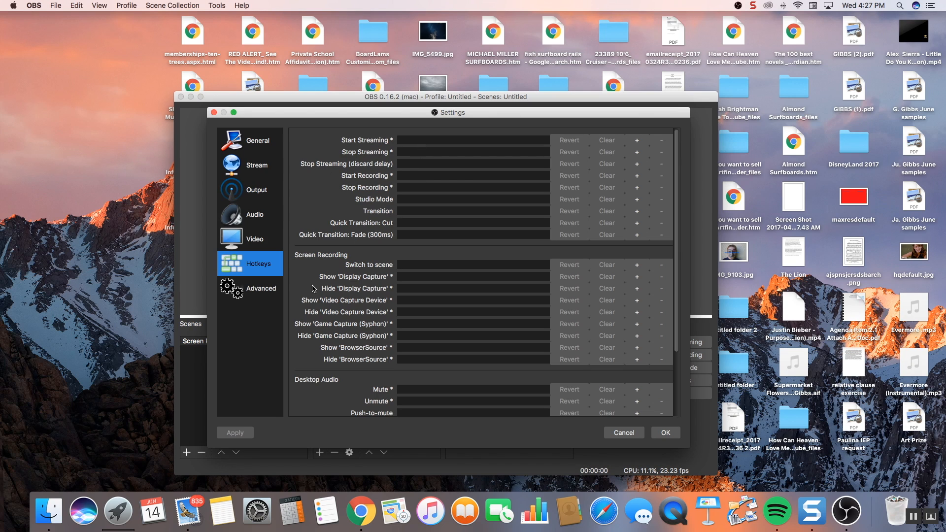
pyautogui.click(242, 295)
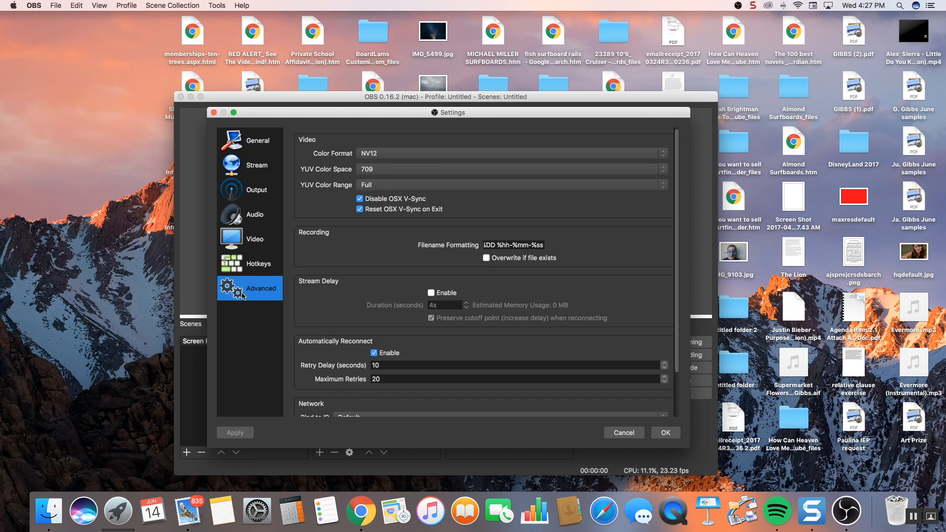
pyautogui.click(244, 218)
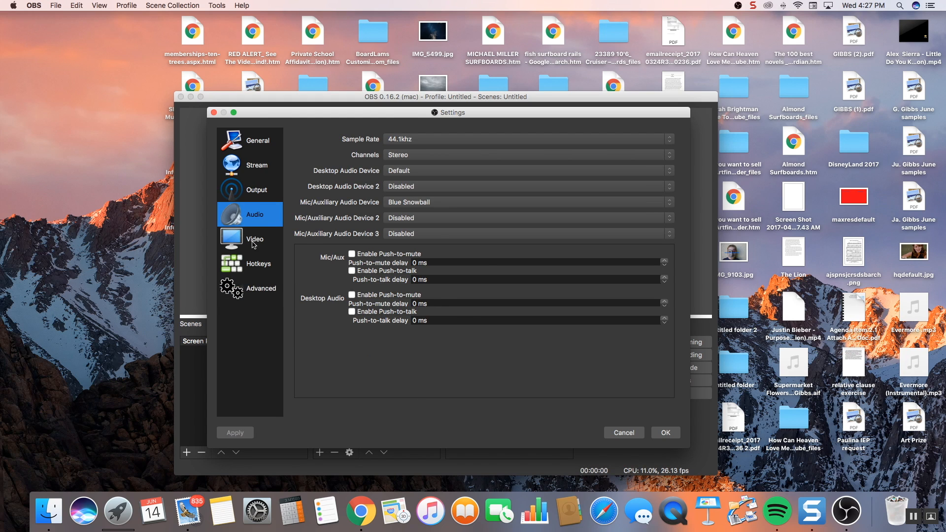
pyautogui.click(242, 288)
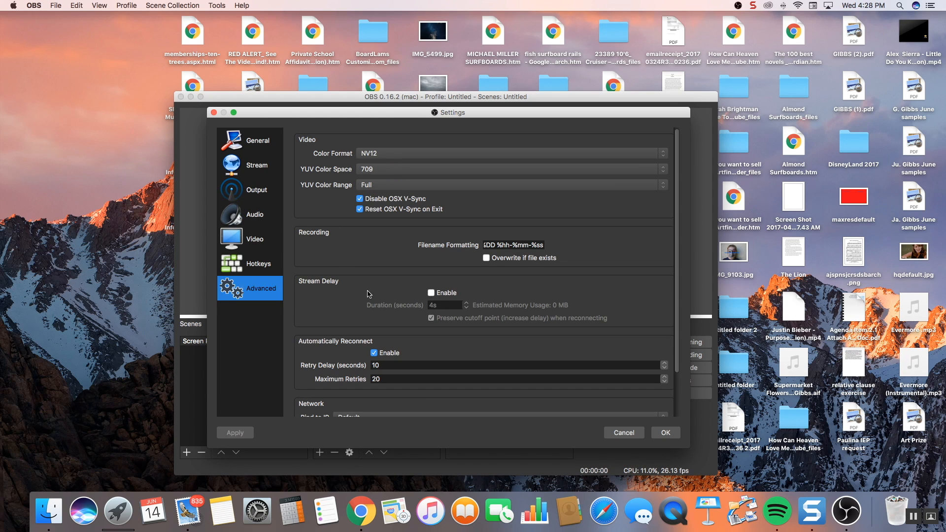
pyautogui.scroll(-3, 371, 298)
pyautogui.scroll(3, 372, 297)
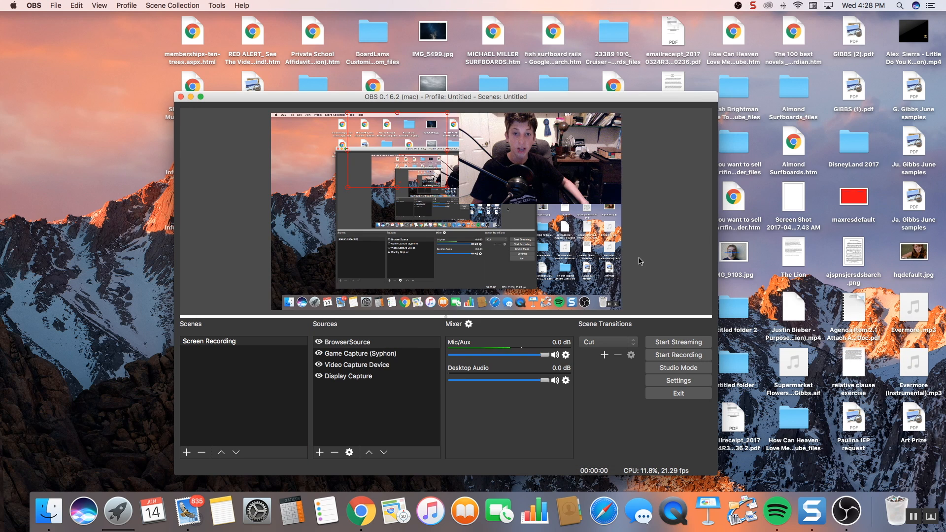
pyautogui.click(641, 262)
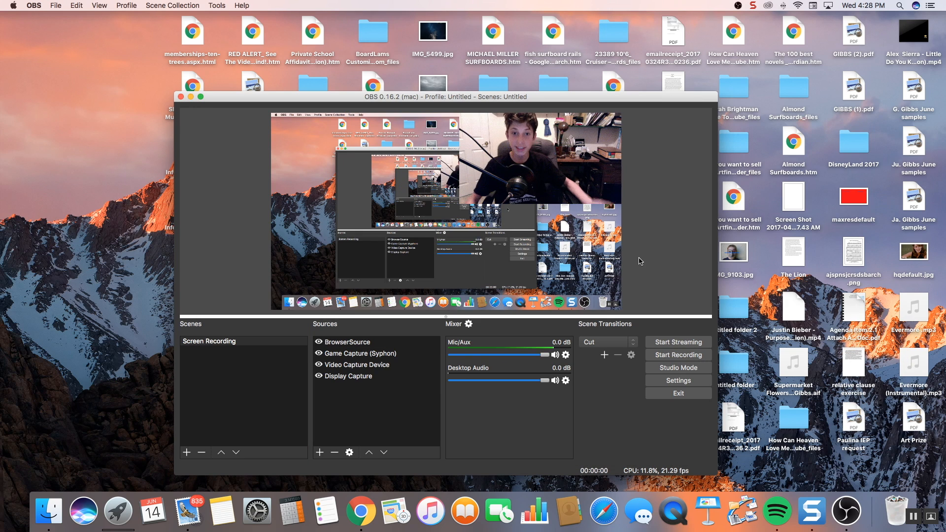